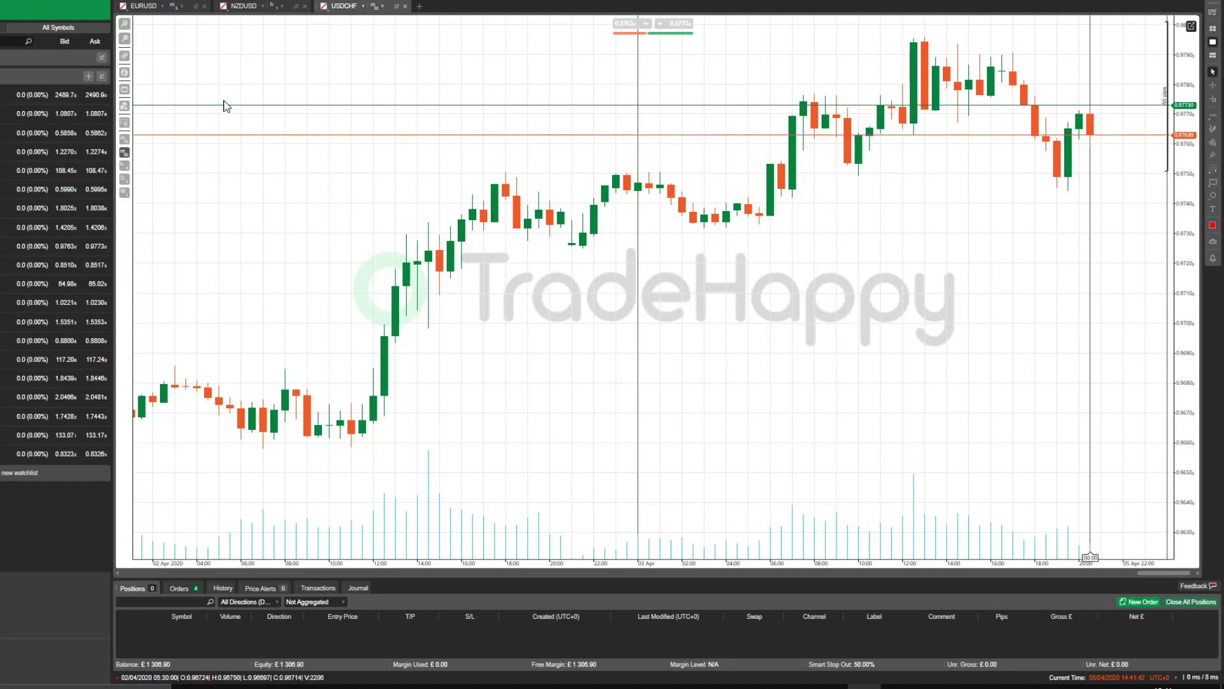
Step: Open the chart's templates list and dismiss it without changing anything
right_click(472, 265)
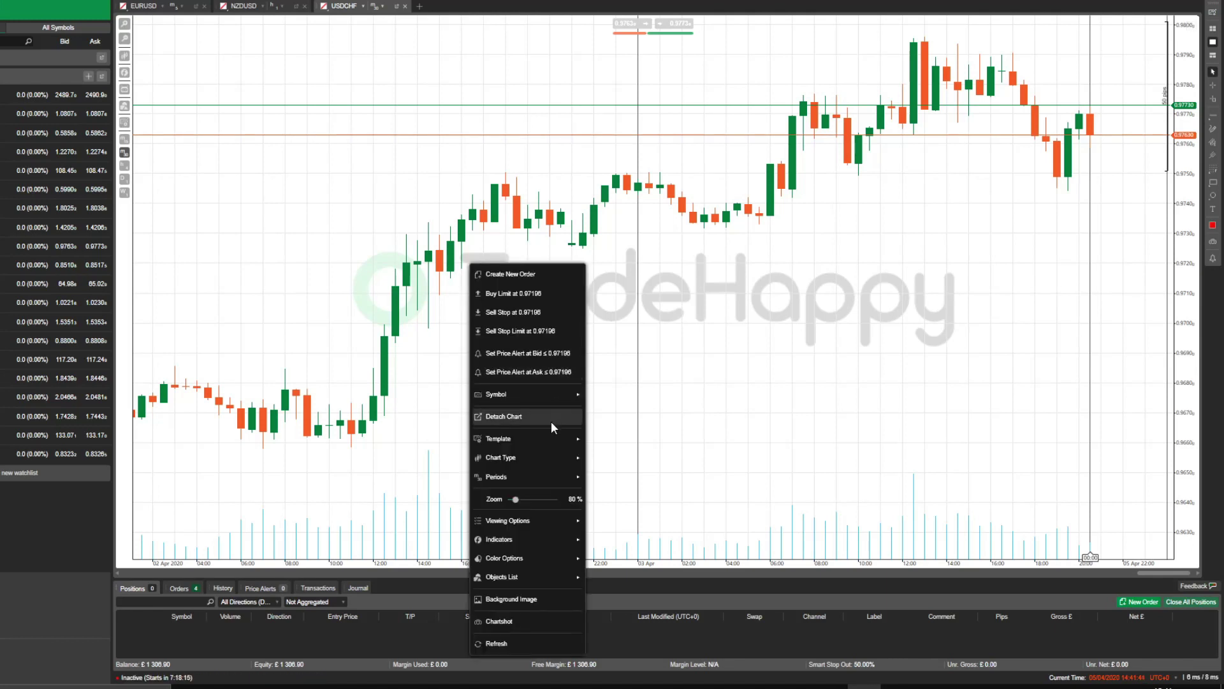
mouse_move(550, 437)
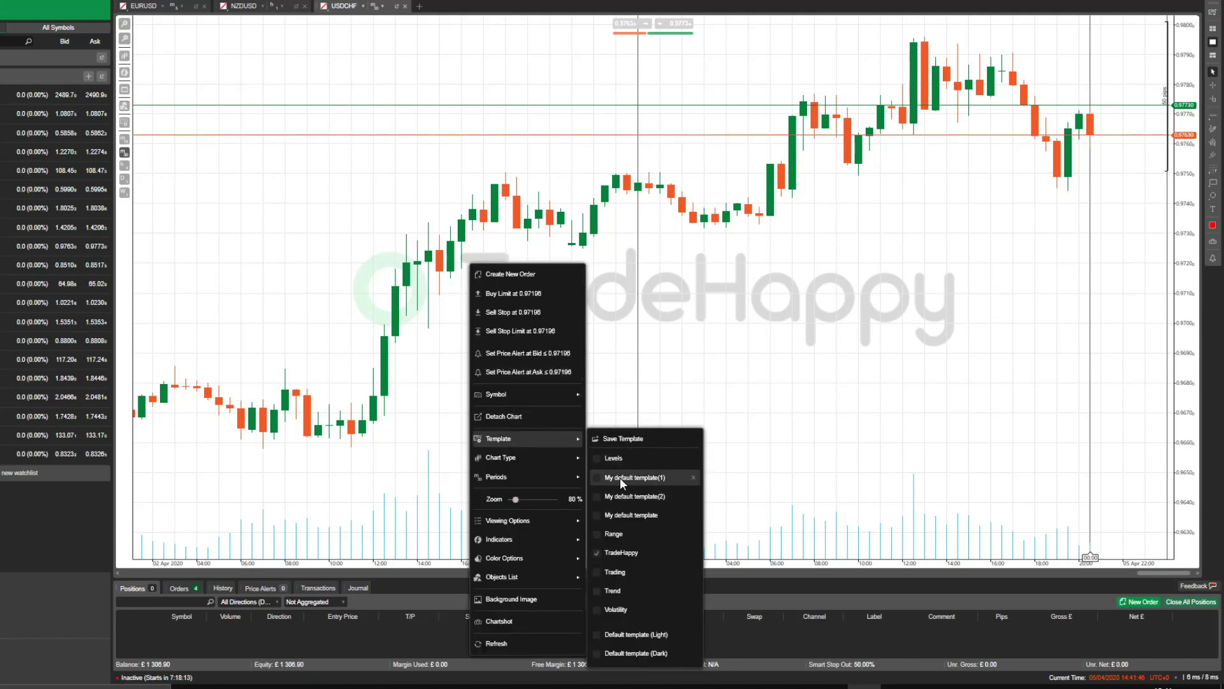
left_click(666, 516)
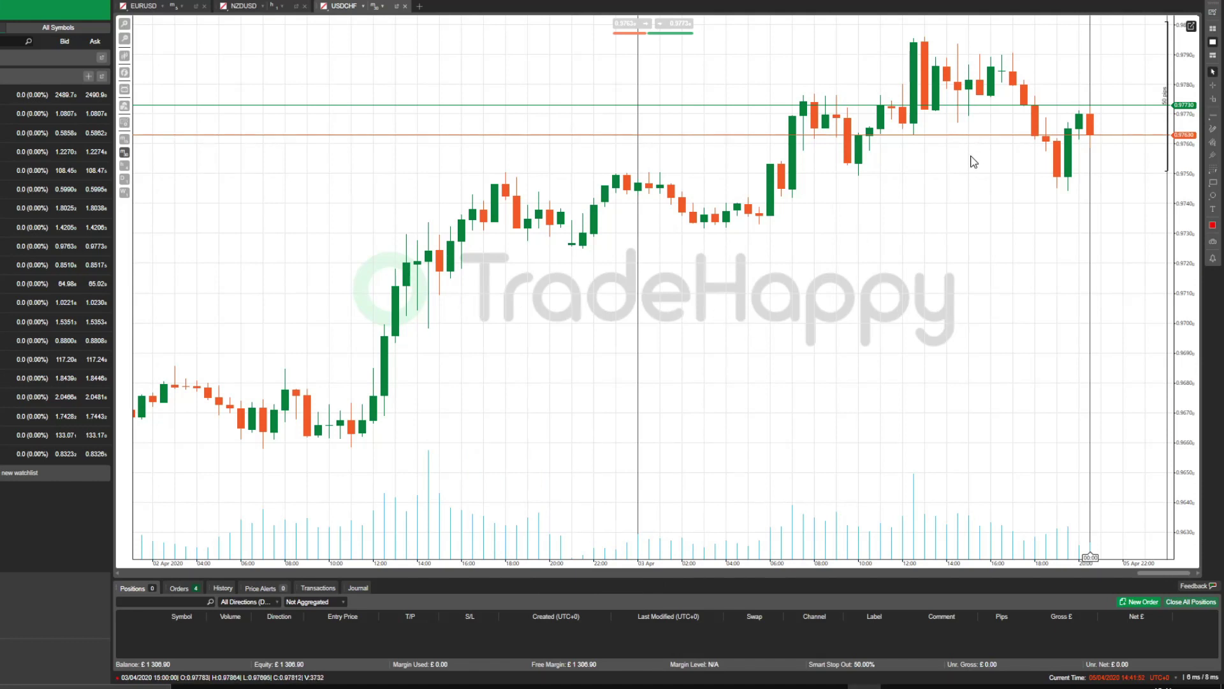
Step: Hide the price axis overlay buttons, chart scale, deal map, tick volume, period separators and grid
right_click(799, 221)
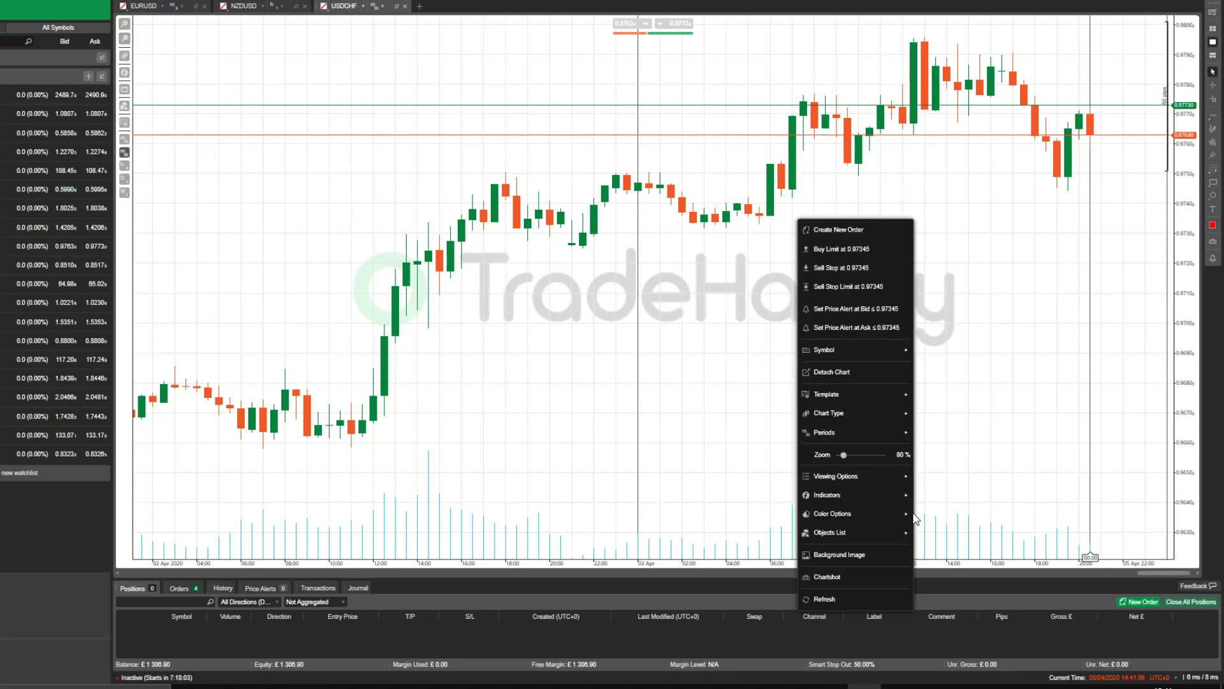
mouse_move(882, 471)
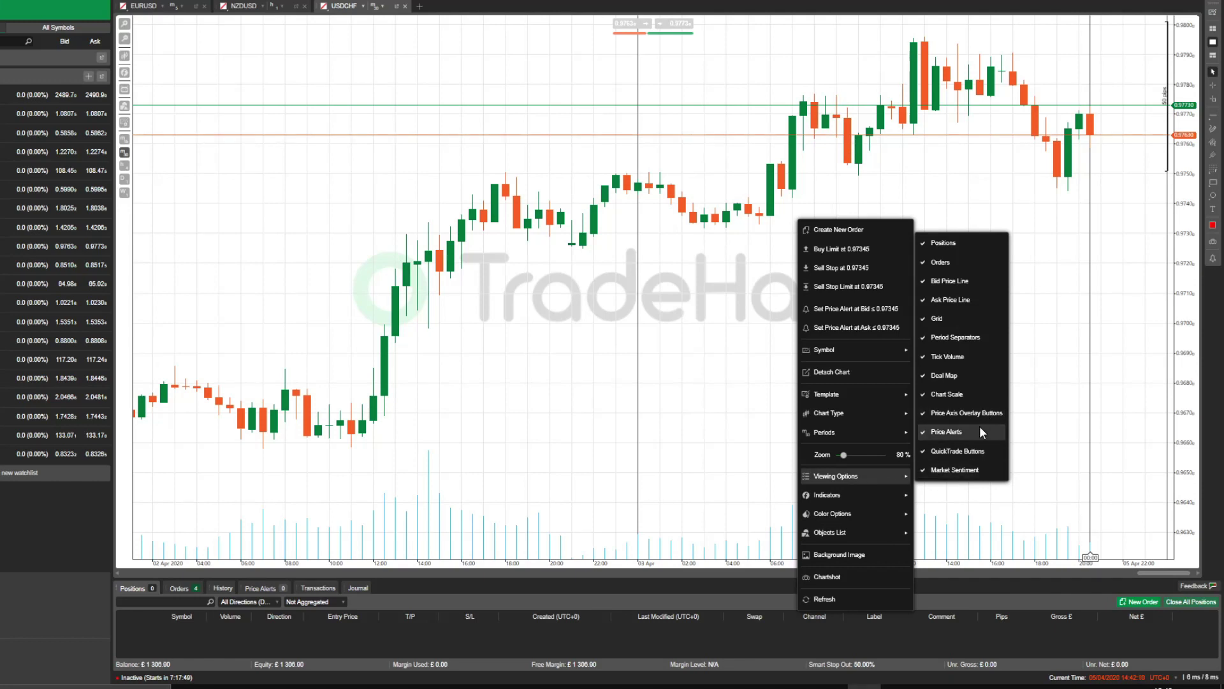
left_click(975, 415)
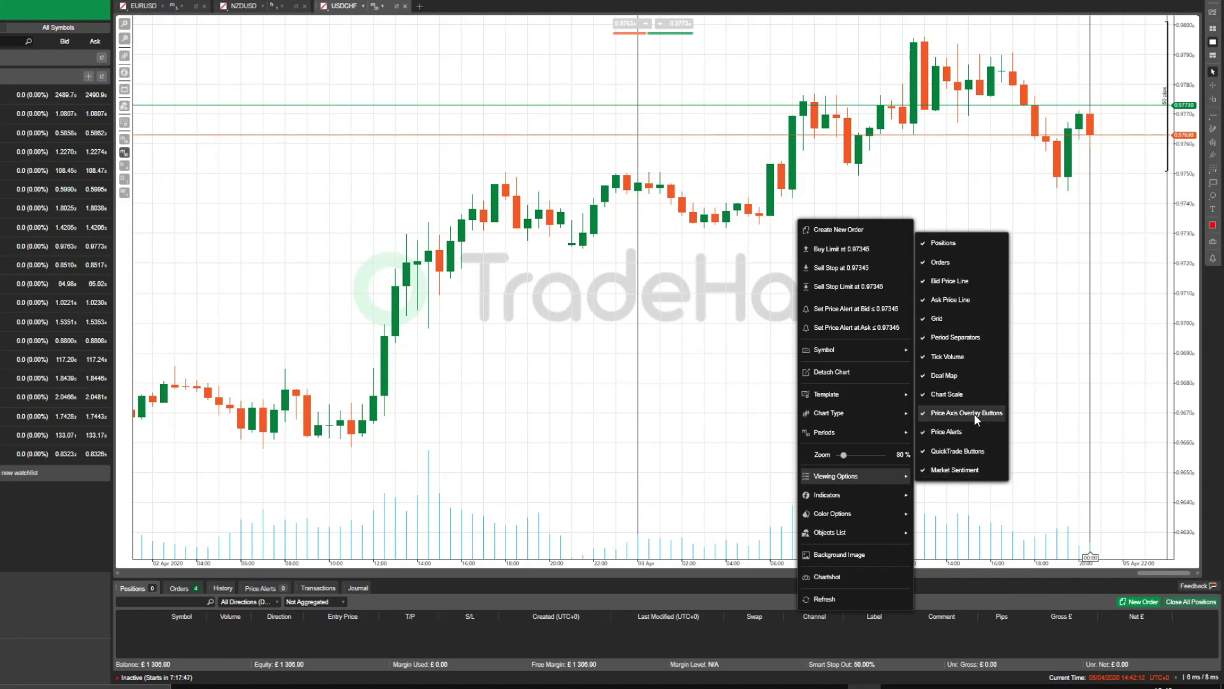
left_click(973, 395)
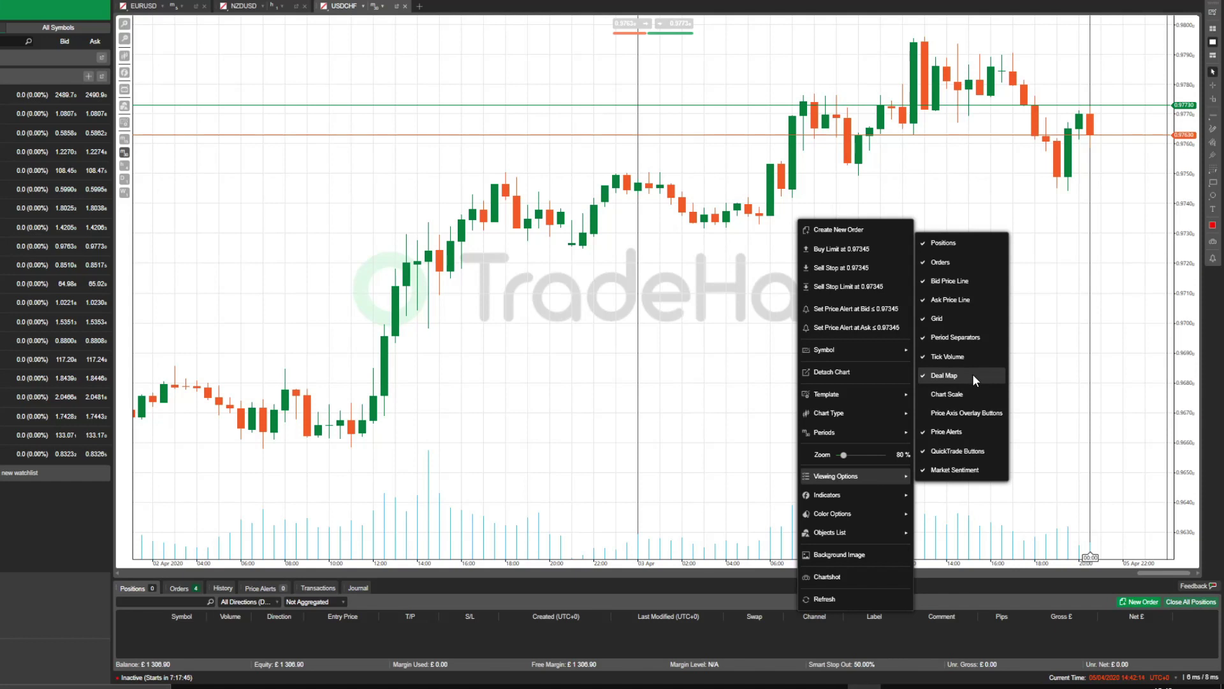
left_click(974, 375)
left_click(970, 356)
left_click(969, 338)
left_click(968, 318)
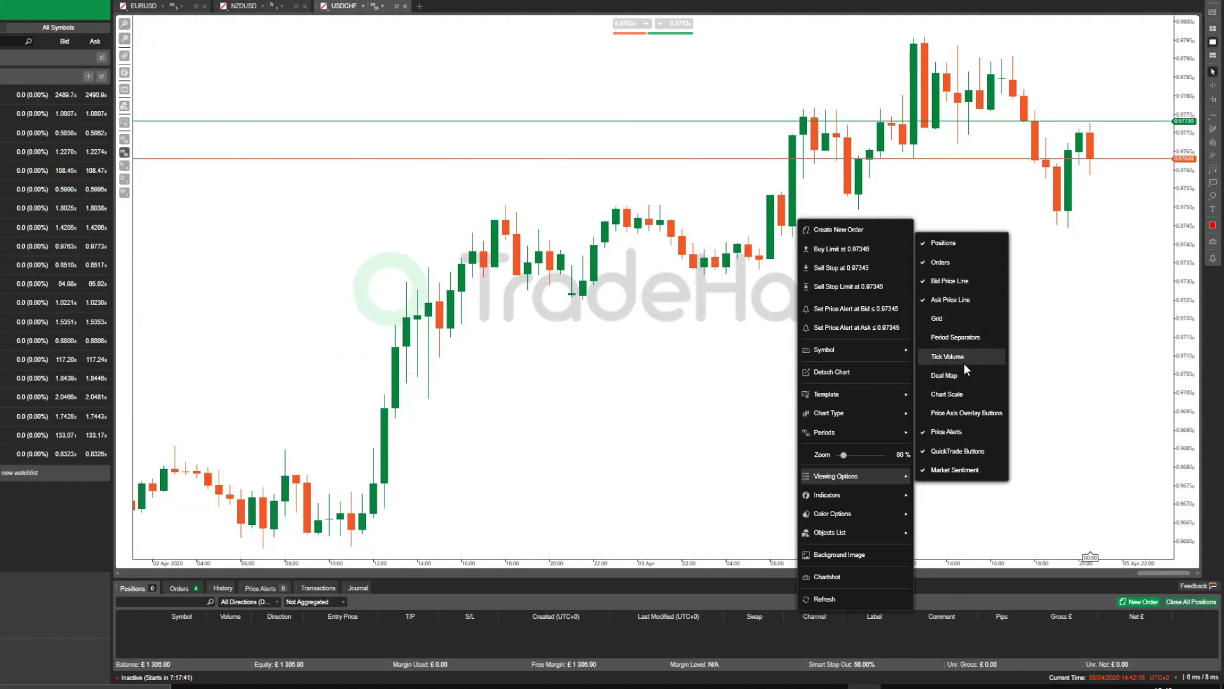
left_click(1112, 405)
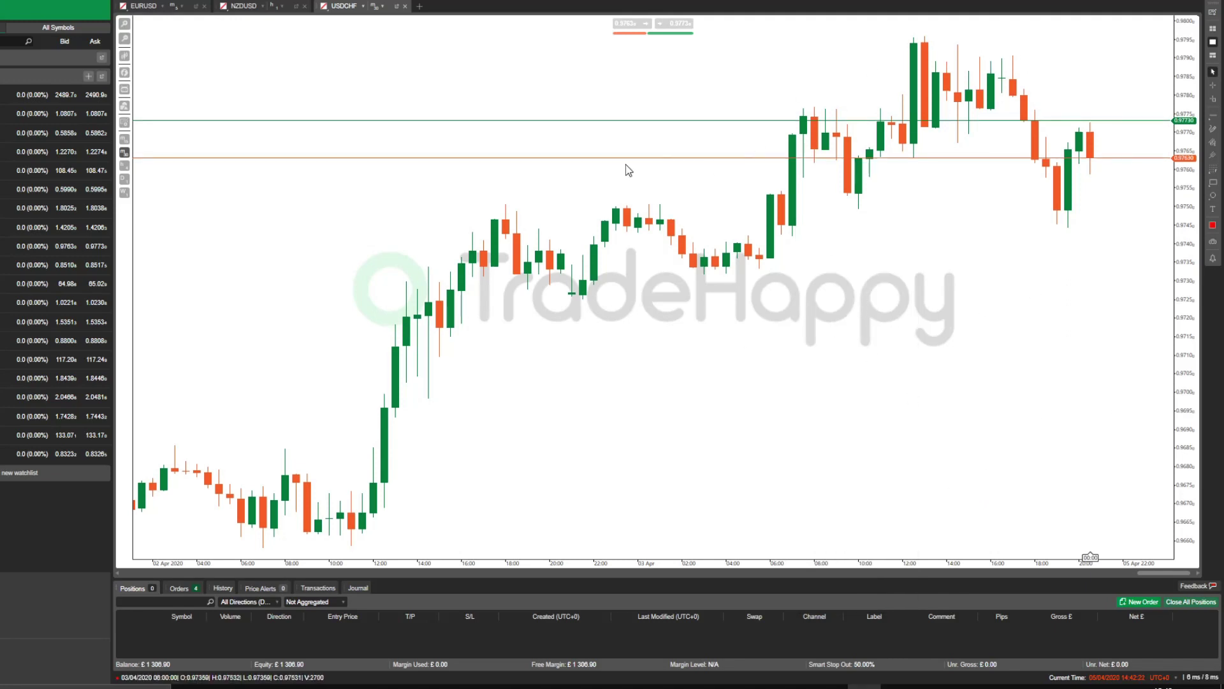
Step: Hide the QuickTrade buy/sell buttons from the chart
right_click(795, 373)
mouse_move(879, 228)
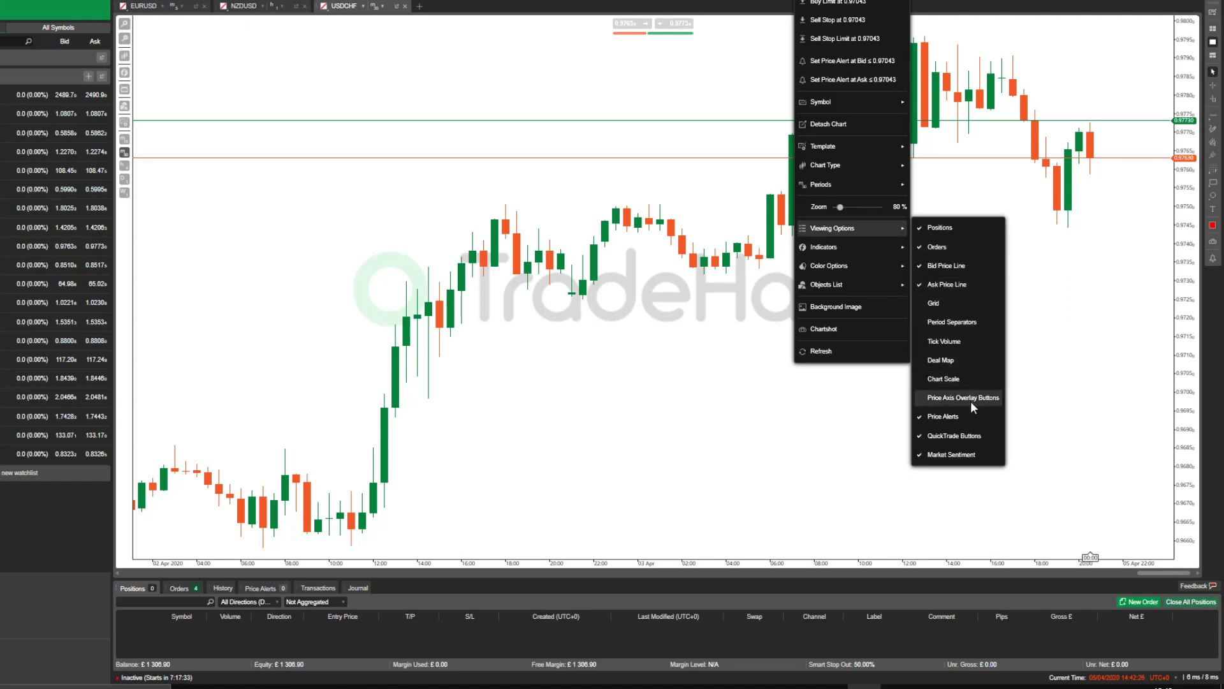
left_click(968, 442)
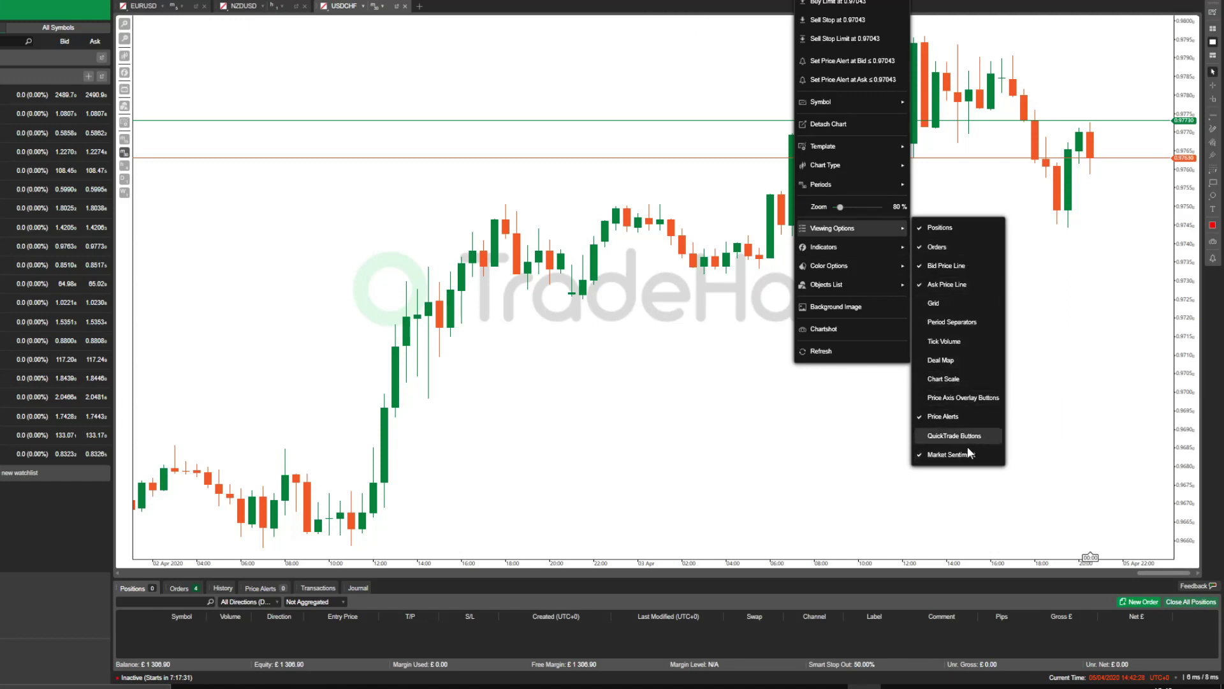
left_click(1034, 364)
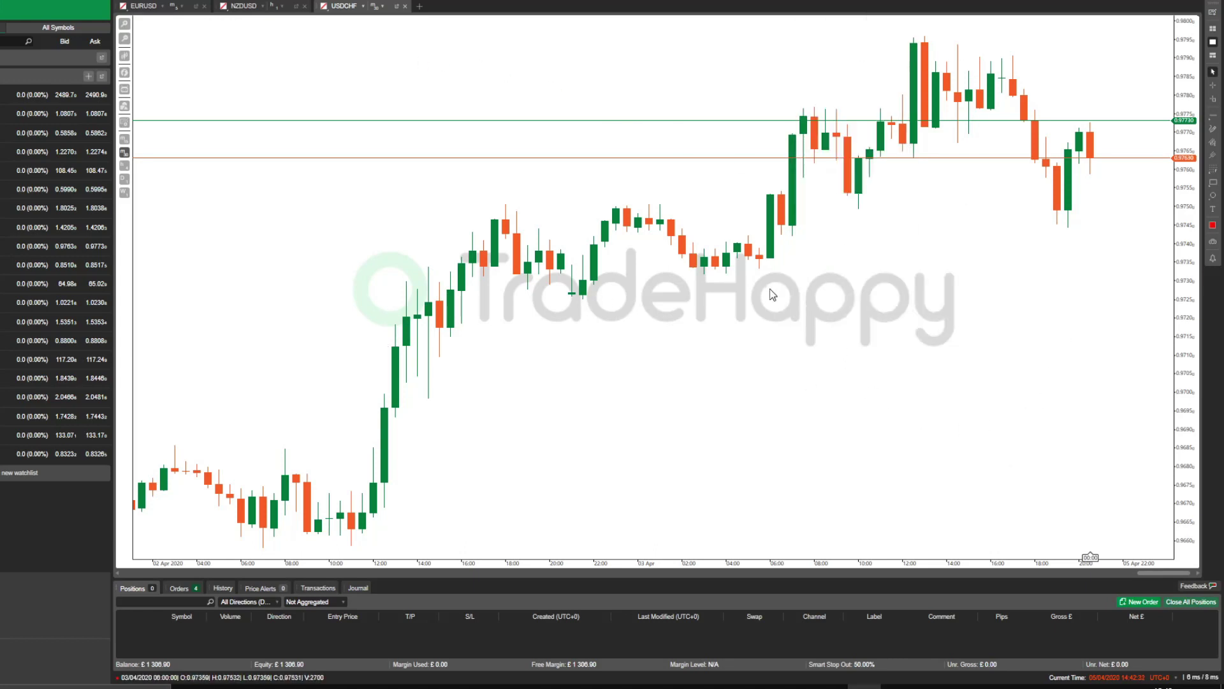
right_click(708, 301)
Step: Search the indicators for 'market' and pick MarketHours
mouse_move(805, 481)
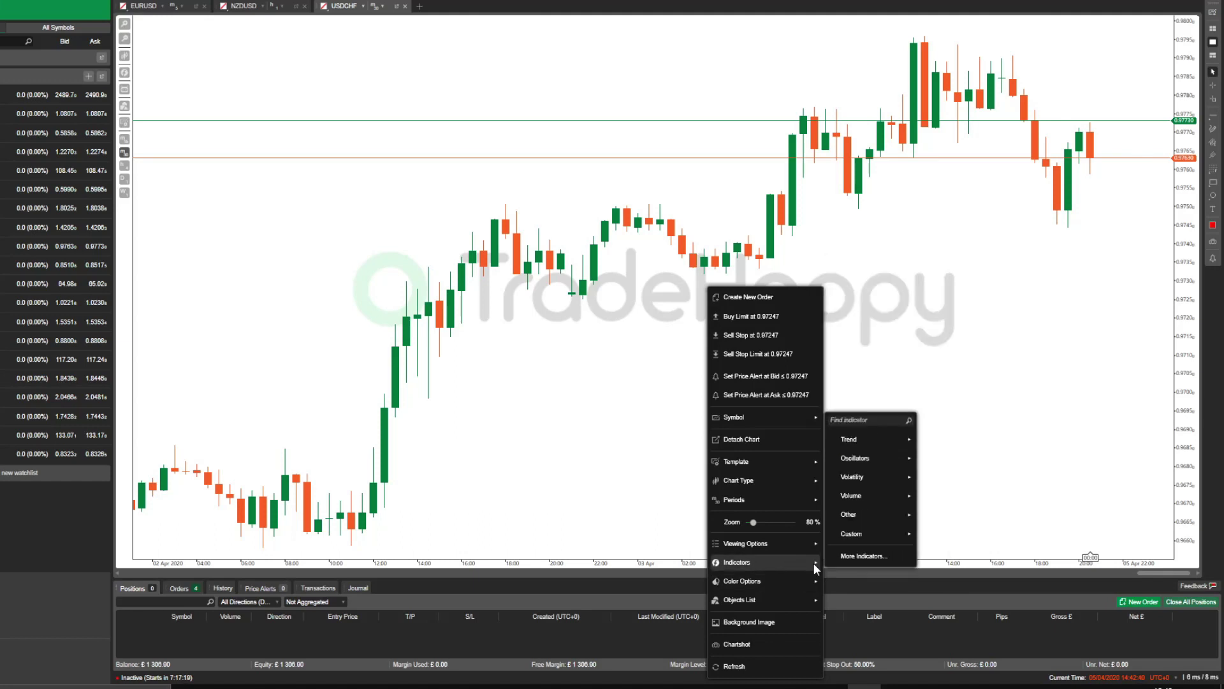
left_click(874, 420)
type("market")
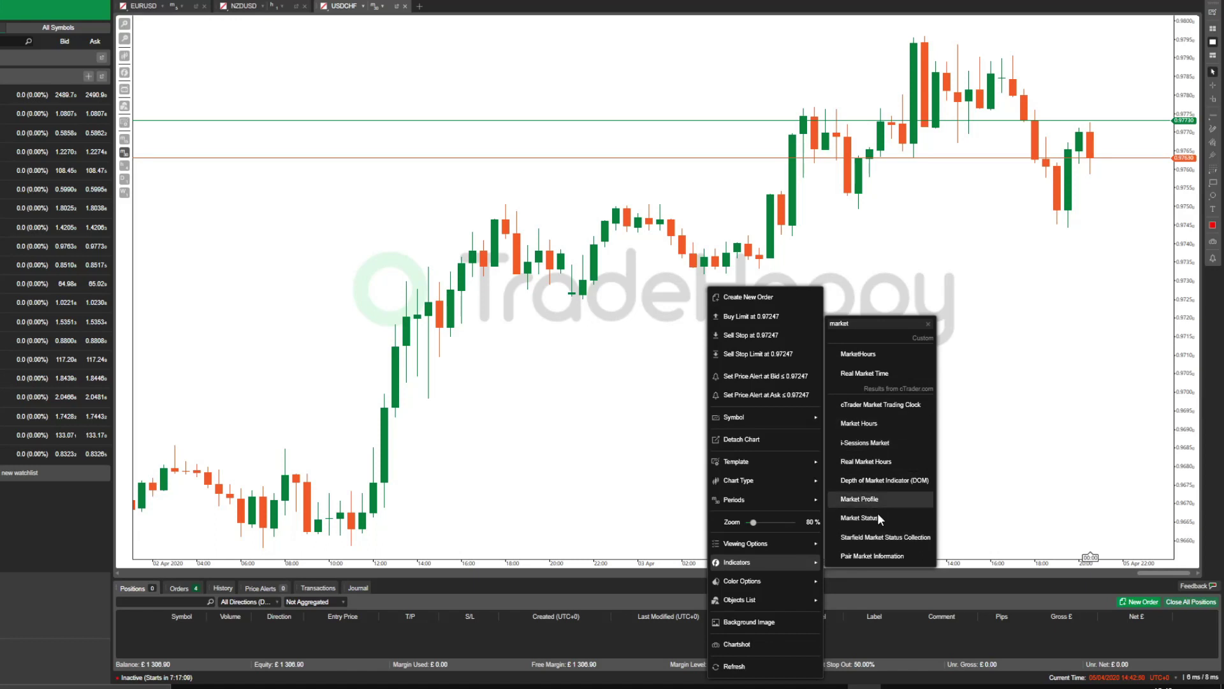
left_click(891, 351)
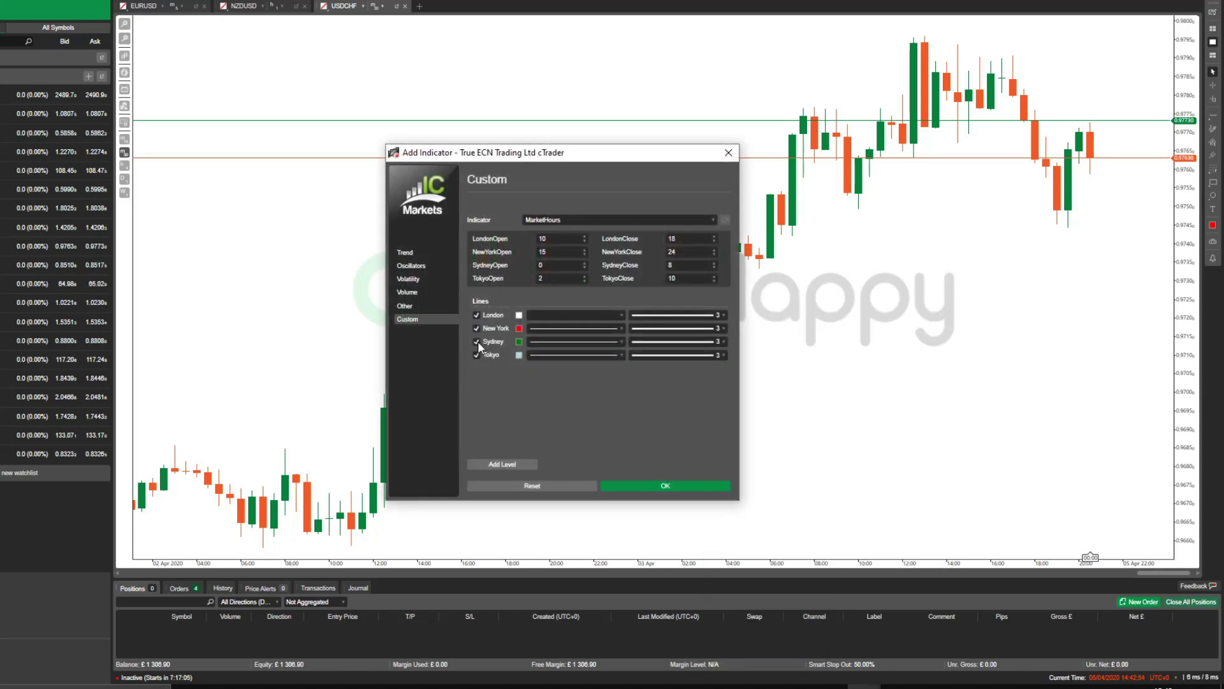
Step: Turn off Tokyo and Sydney, colour London blue, add it, and shrink its pane
left_click(476, 352)
left_click(477, 342)
left_click(520, 315)
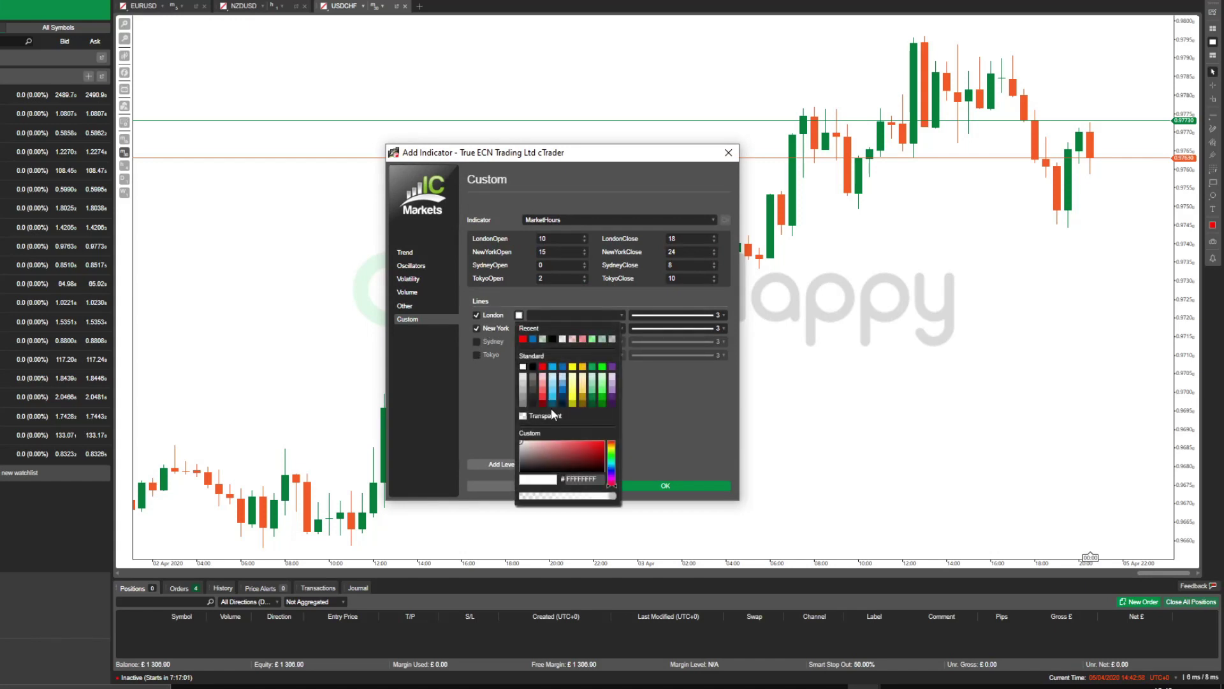
left_click(605, 449)
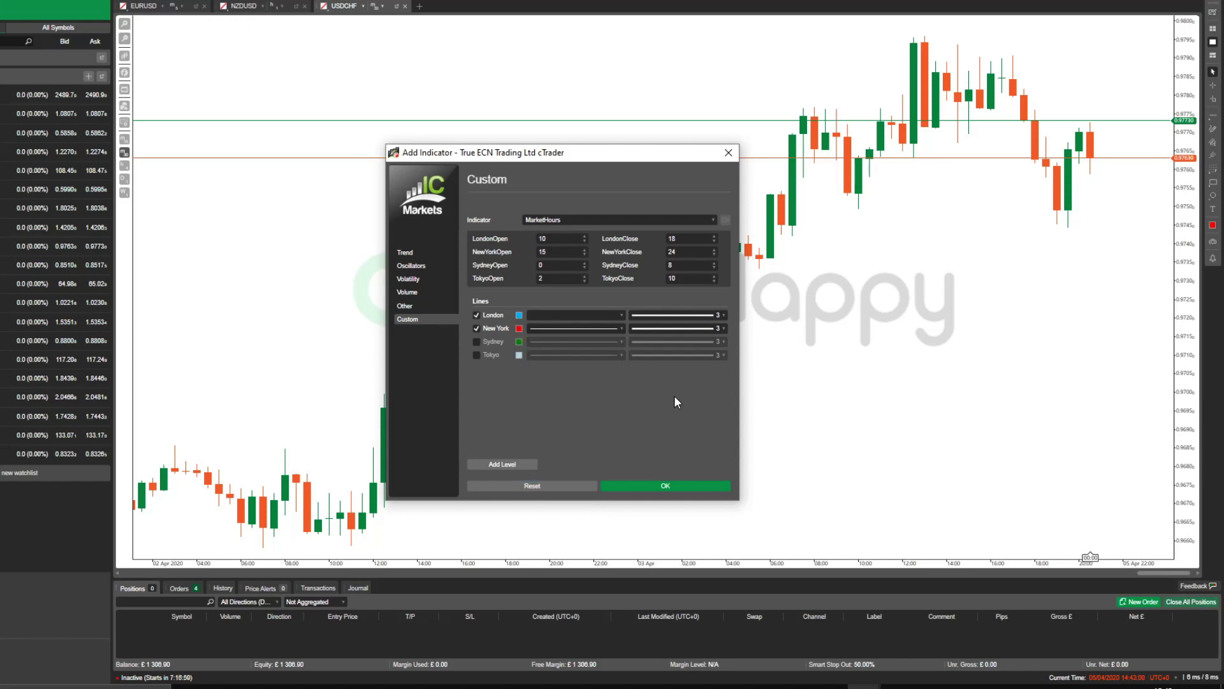
left_click(665, 485)
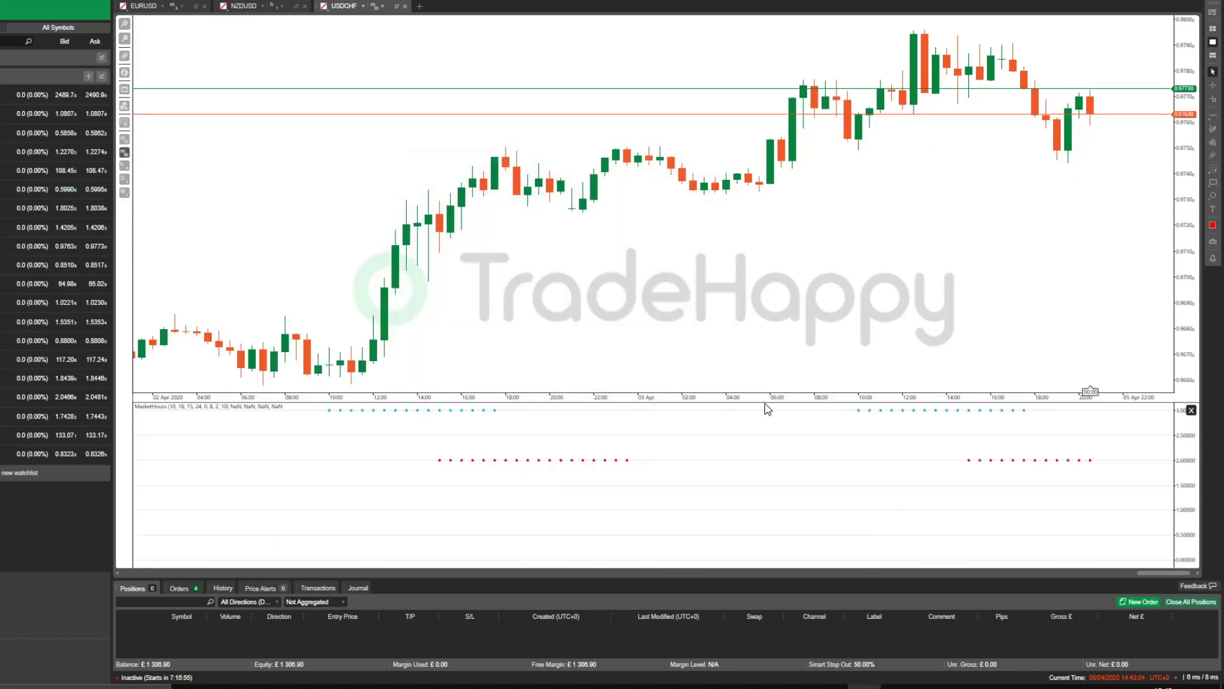
left_click_drag(759, 402, 760, 520)
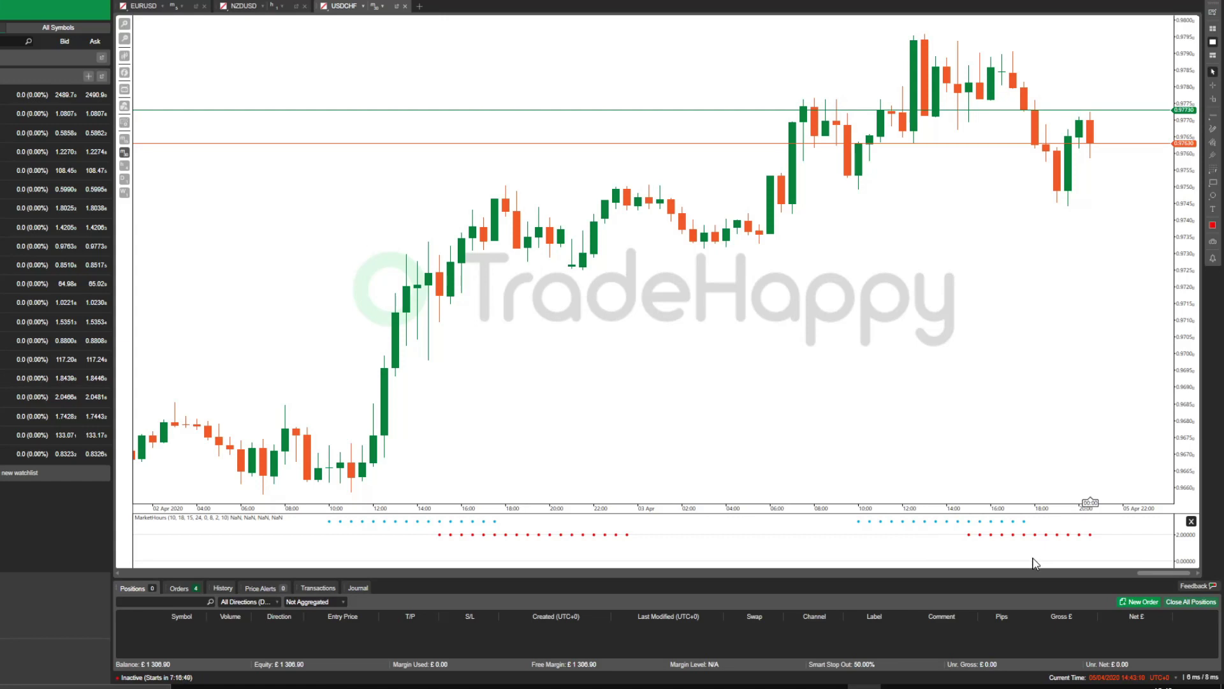
Step: Add the Round Numbers indicator via search 'round numb', keeping StepPips at 50
right_click(863, 339)
mouse_move(936, 240)
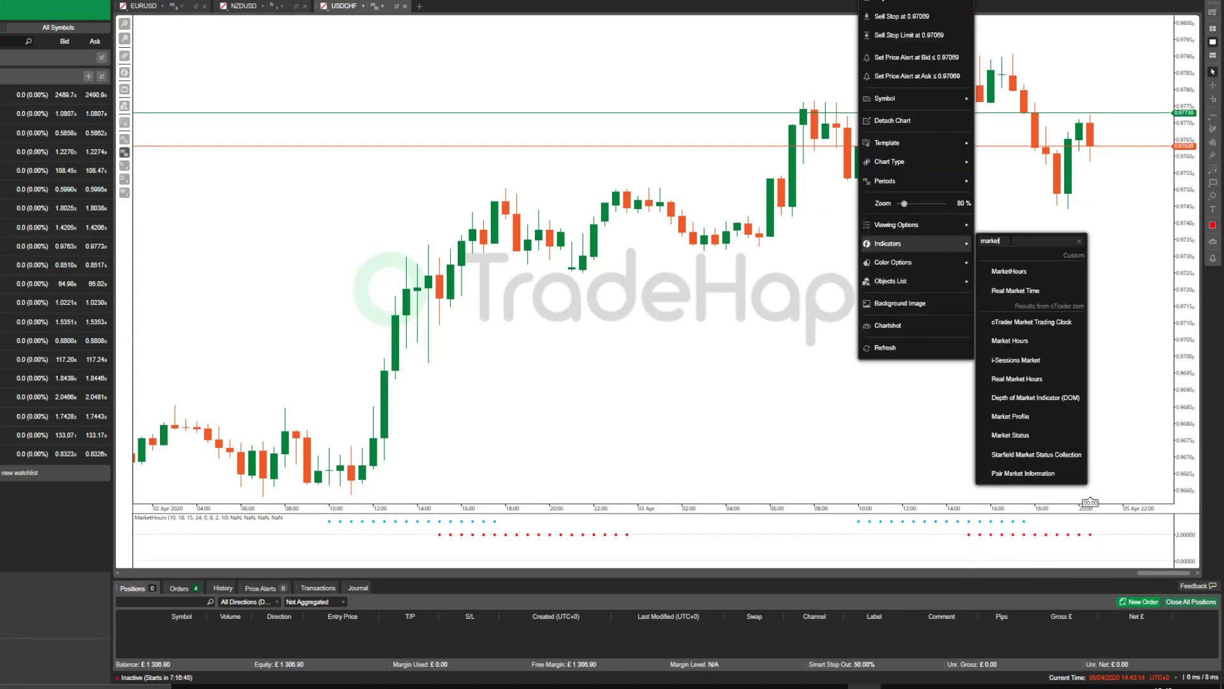
key("BackSpace")
key("BackSpace")
key("BackSpace")
key("BackSpace")
key("BackSpace")
type("round numb")
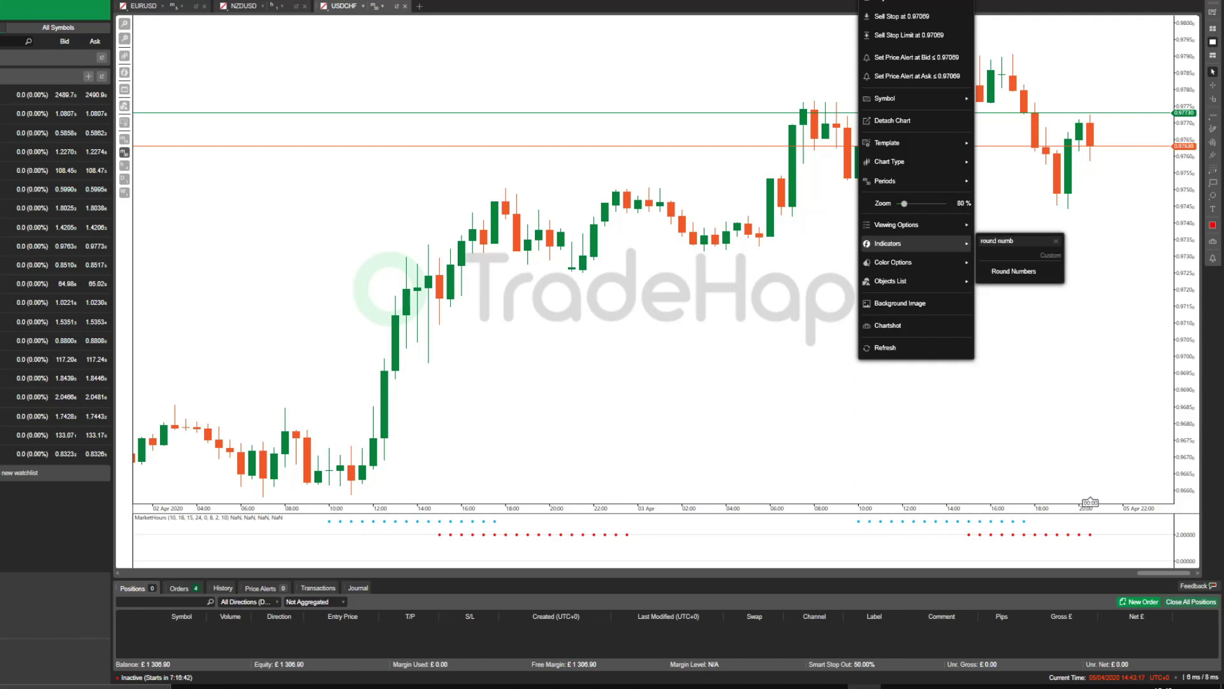
left_click(1028, 271)
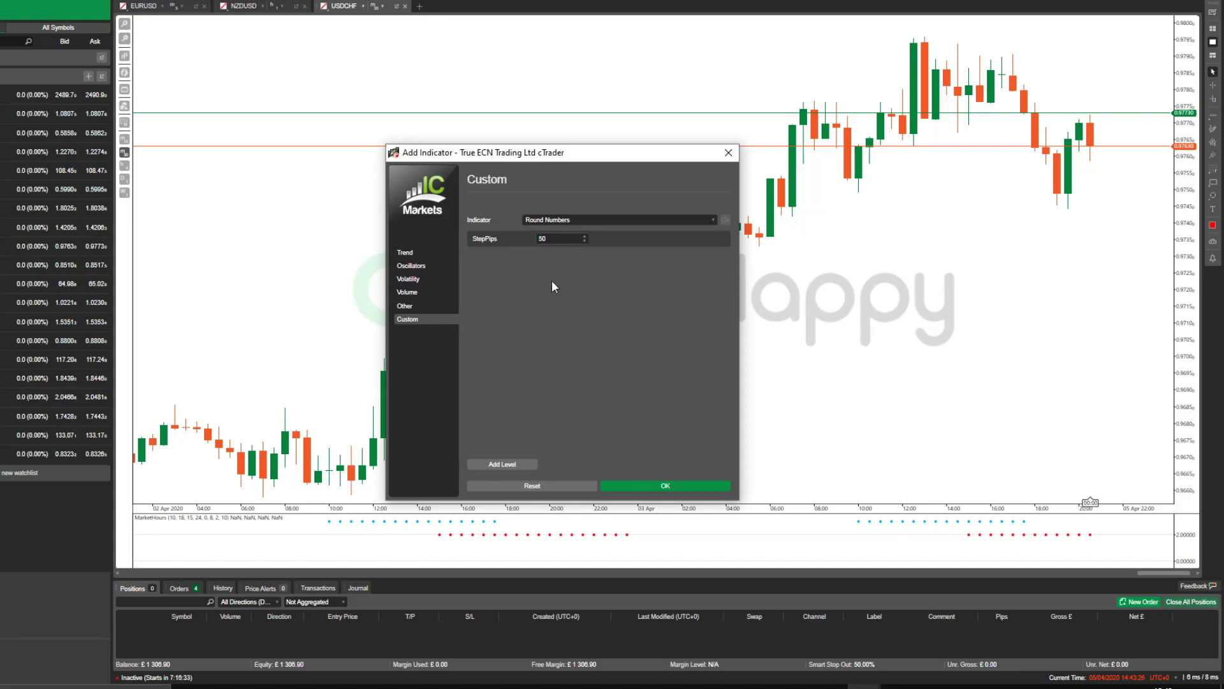
left_click(689, 486)
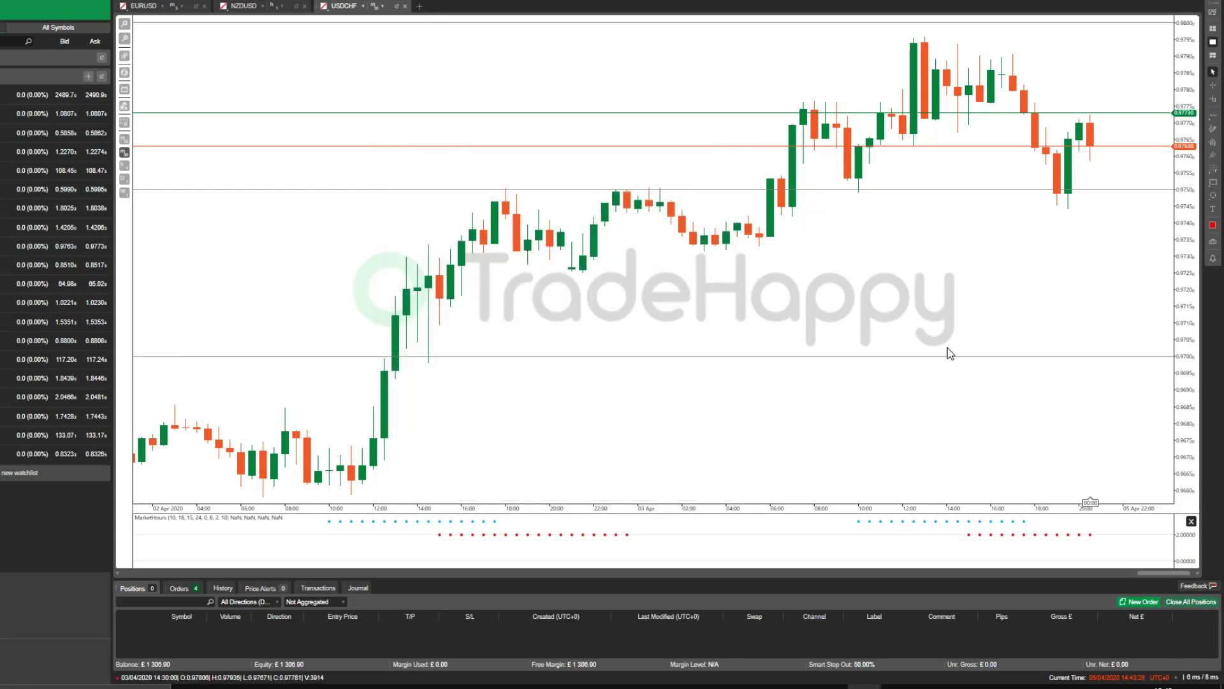
Step: Zoom the USDCHF chart out and in, and measure a price move in pips
scroll(874, 392, "down", 3)
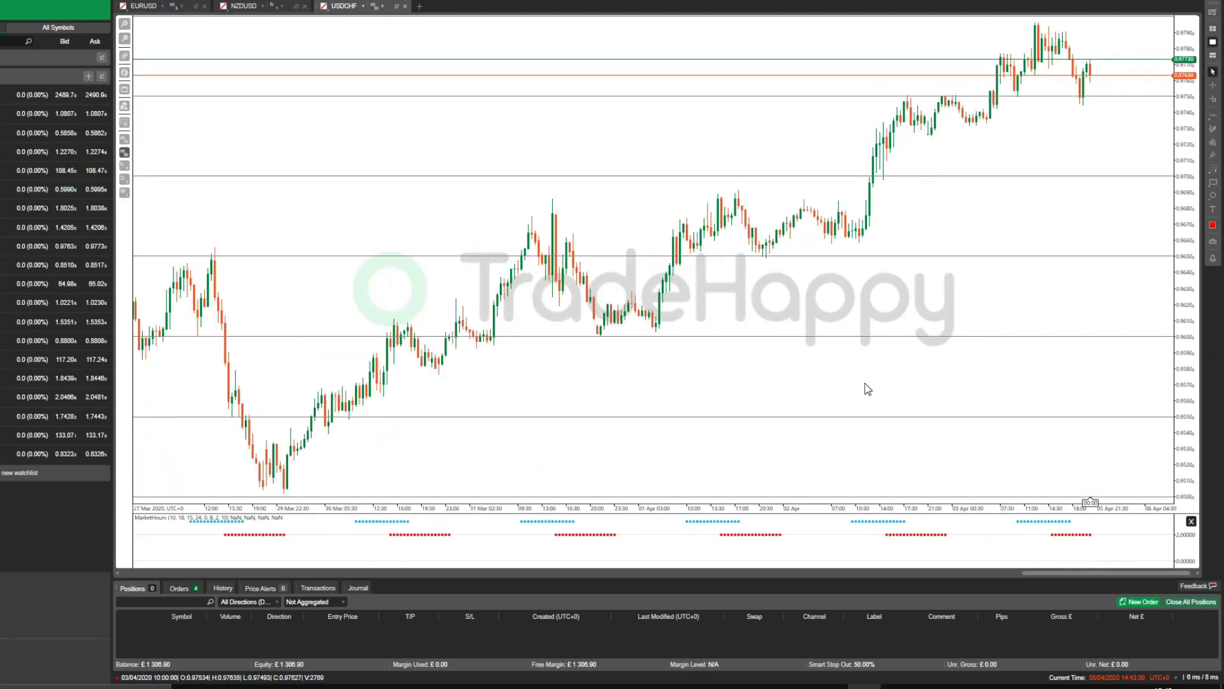
left_click_drag(716, 335, 727, 258)
scroll(932, 193, "up", 2)
scroll(898, 309, "down", 3)
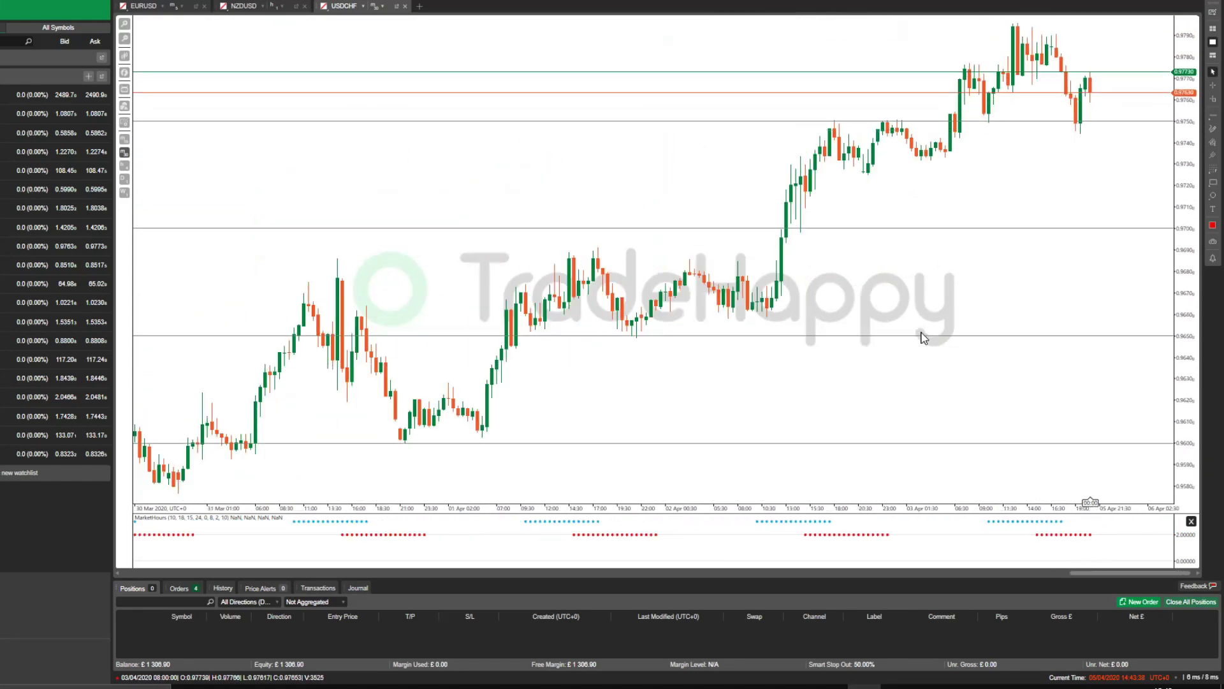
scroll(924, 338, "down", 2)
scroll(631, 325, "down", 3)
scroll(629, 338, "up", 5)
scroll(982, 261, "up", 4)
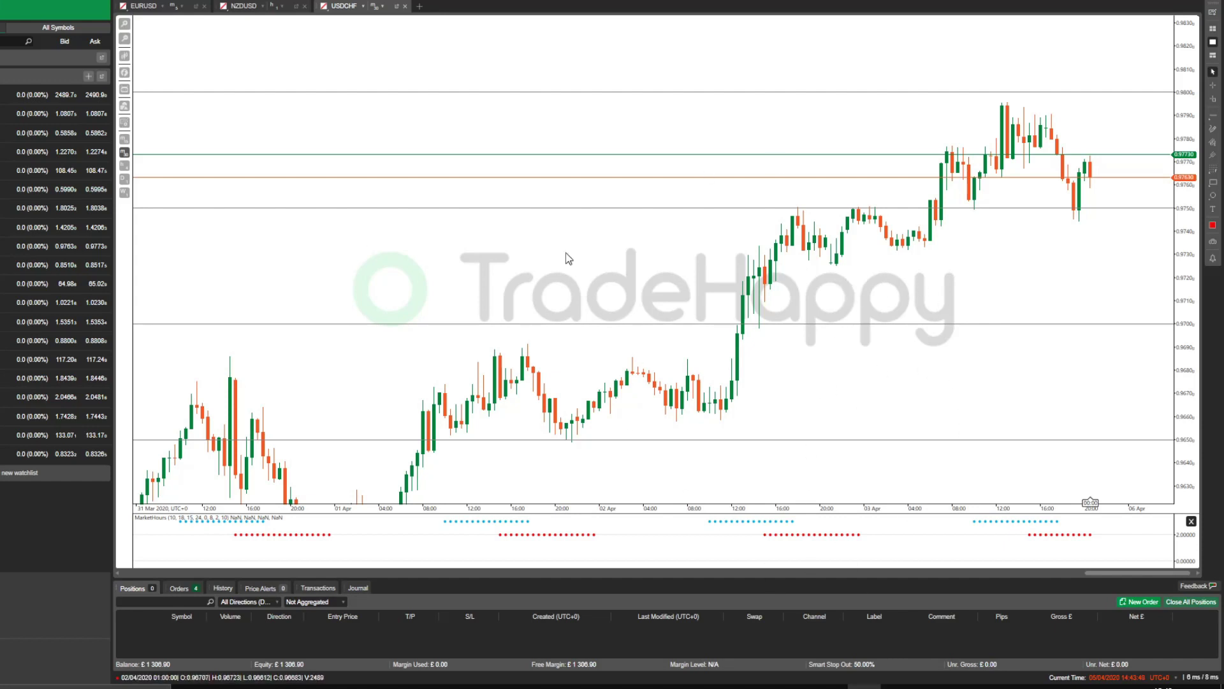
Step: Set the chart background to black and the foreground to light grey
right_click(699, 278)
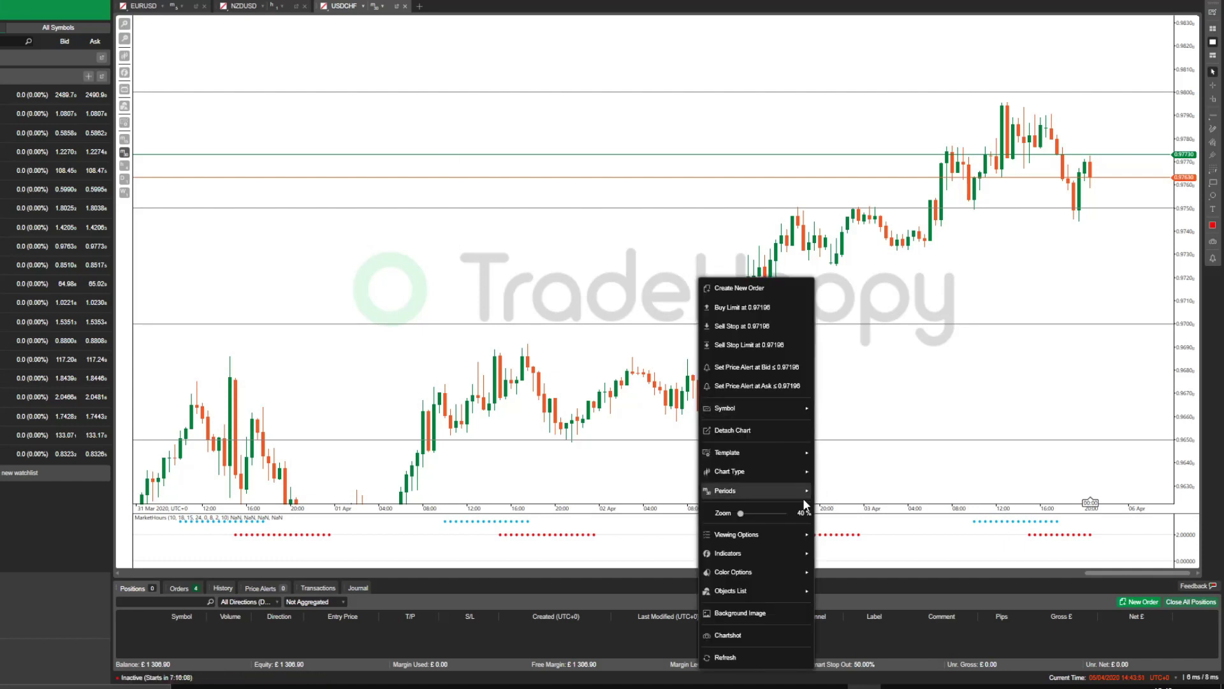
mouse_move(773, 566)
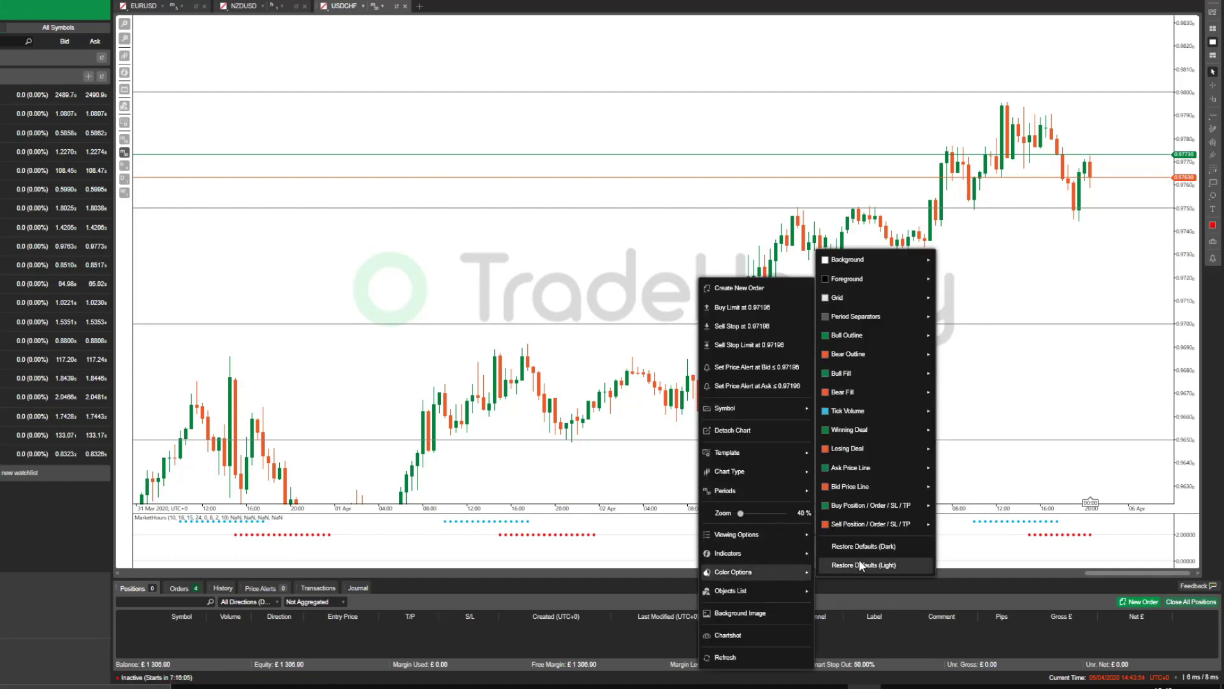
mouse_move(861, 263)
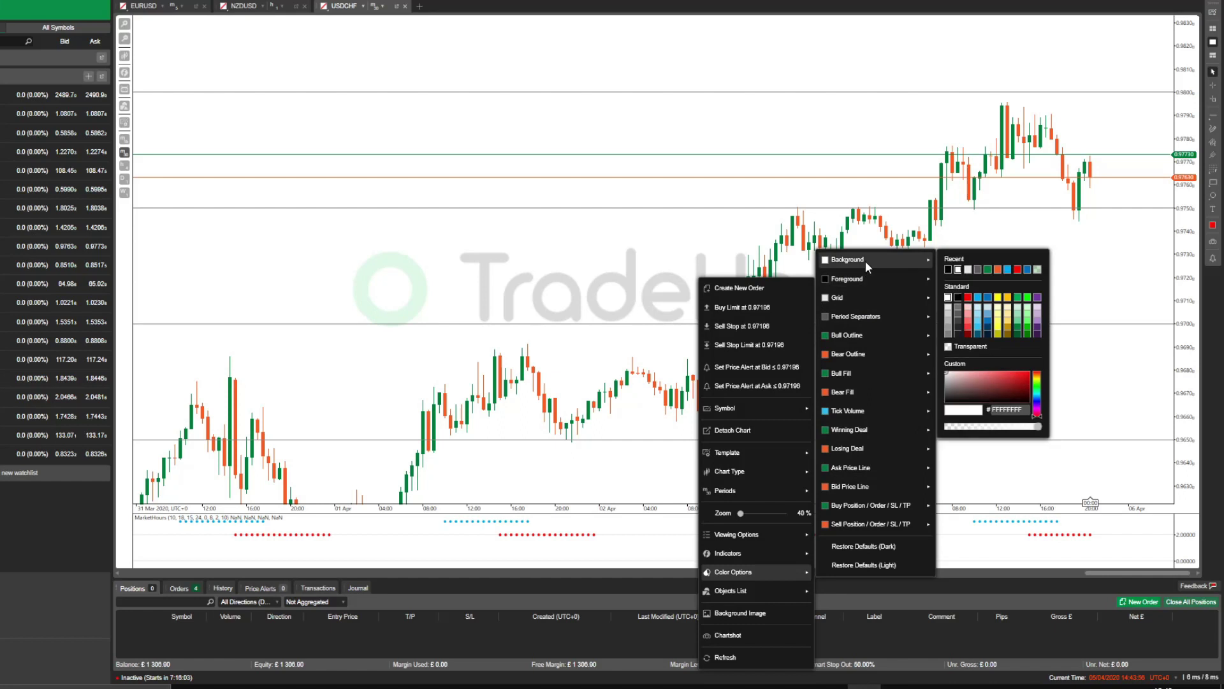
left_click(947, 269)
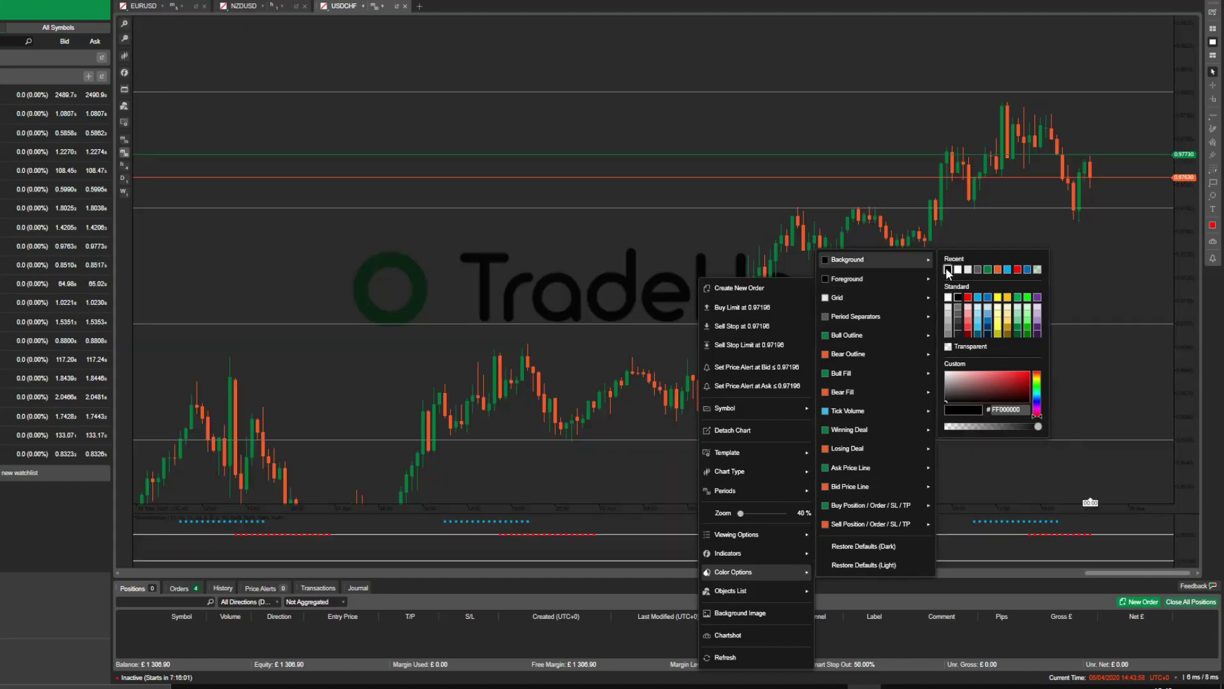
mouse_move(895, 296)
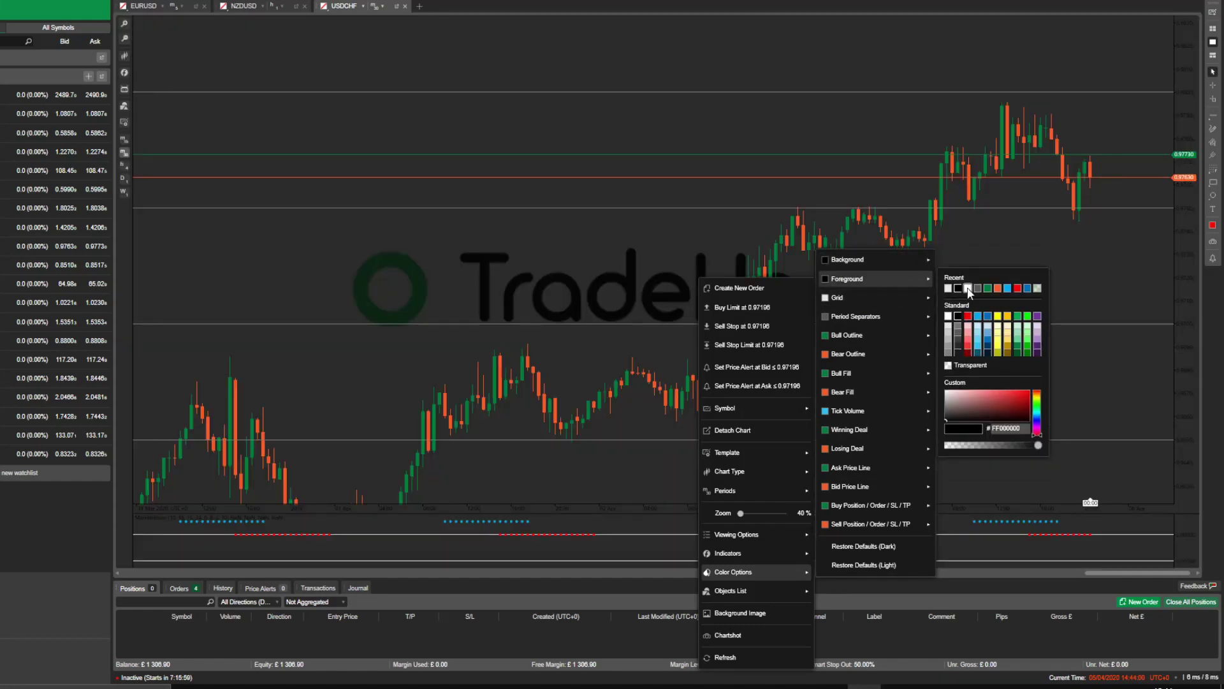
left_click(968, 288)
mouse_move(892, 299)
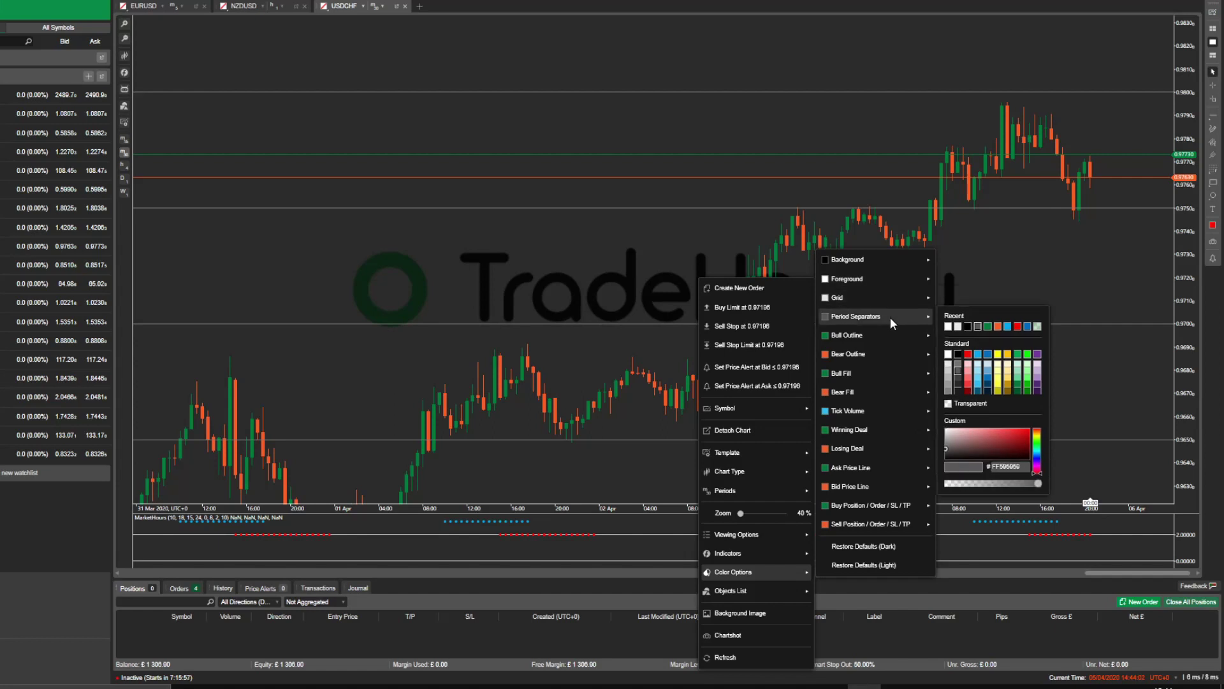
Step: Make bull outlines light grey, bear outlines white, bull fill black and bear fill white
mouse_move(889, 333)
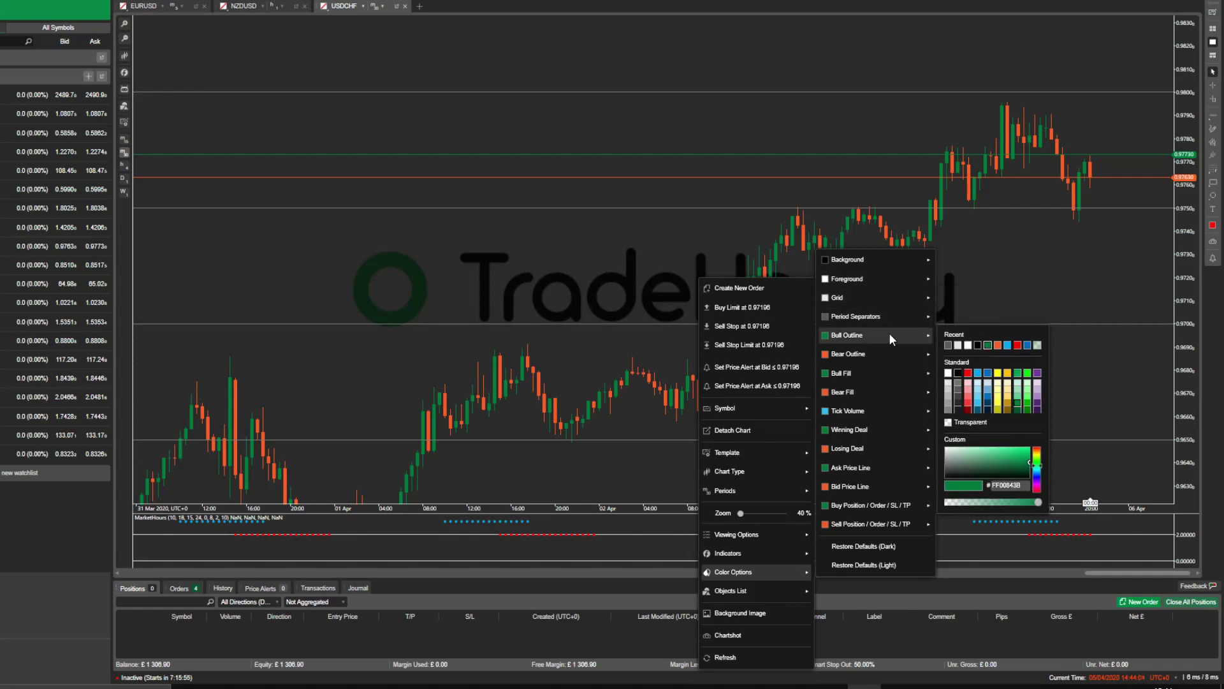
left_click(958, 345)
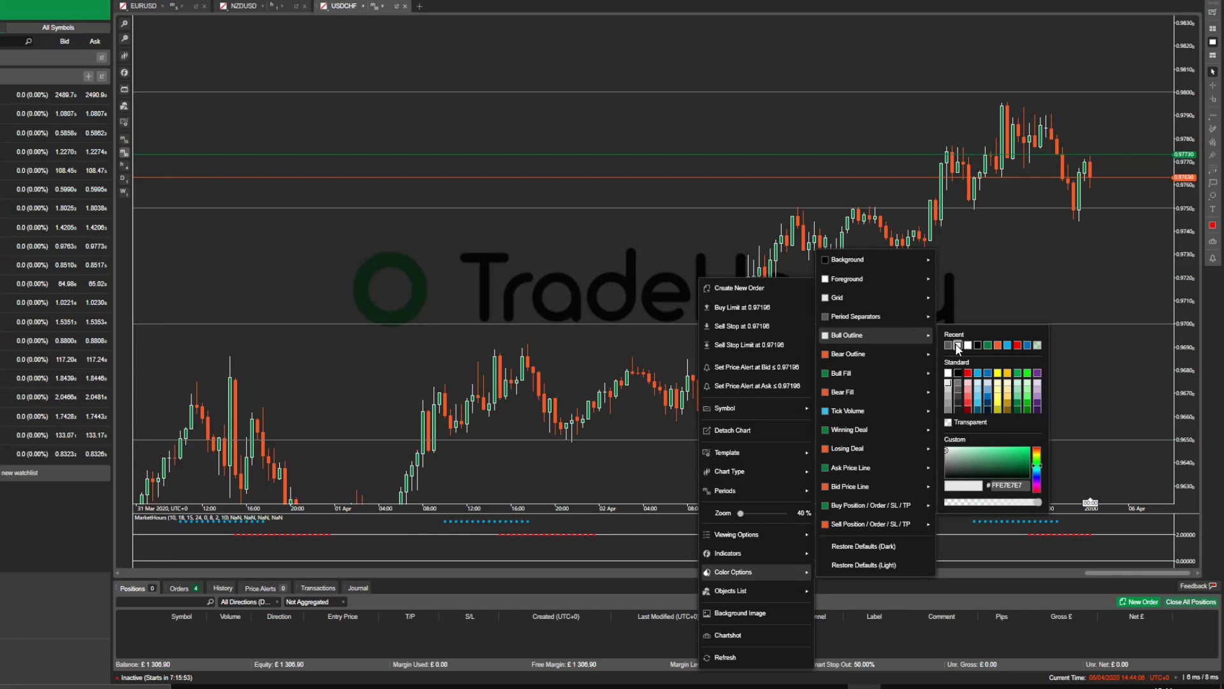
mouse_move(880, 353)
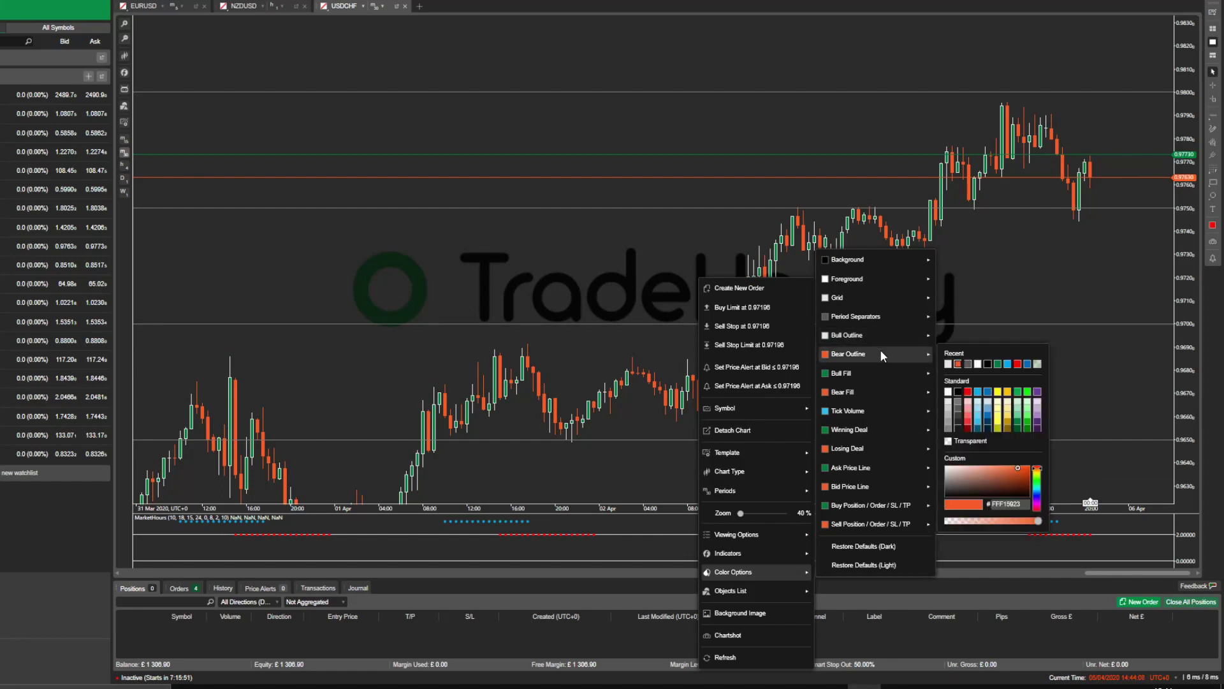
left_click(978, 363)
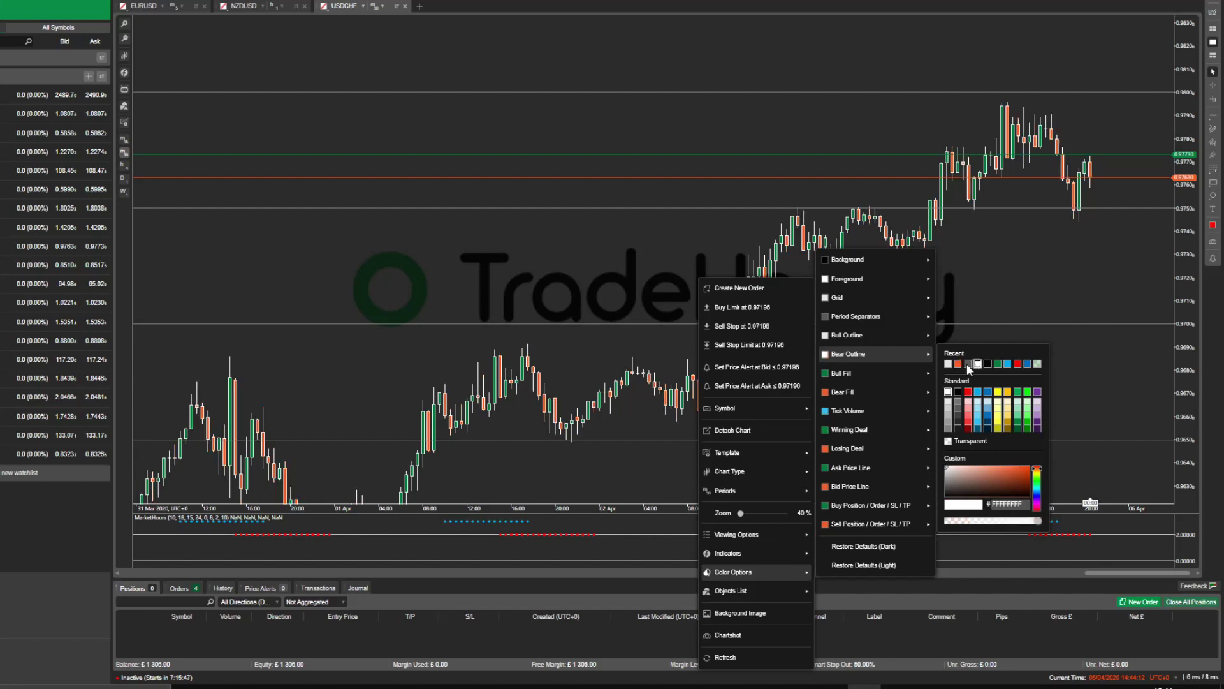
mouse_move(899, 372)
left_click(948, 382)
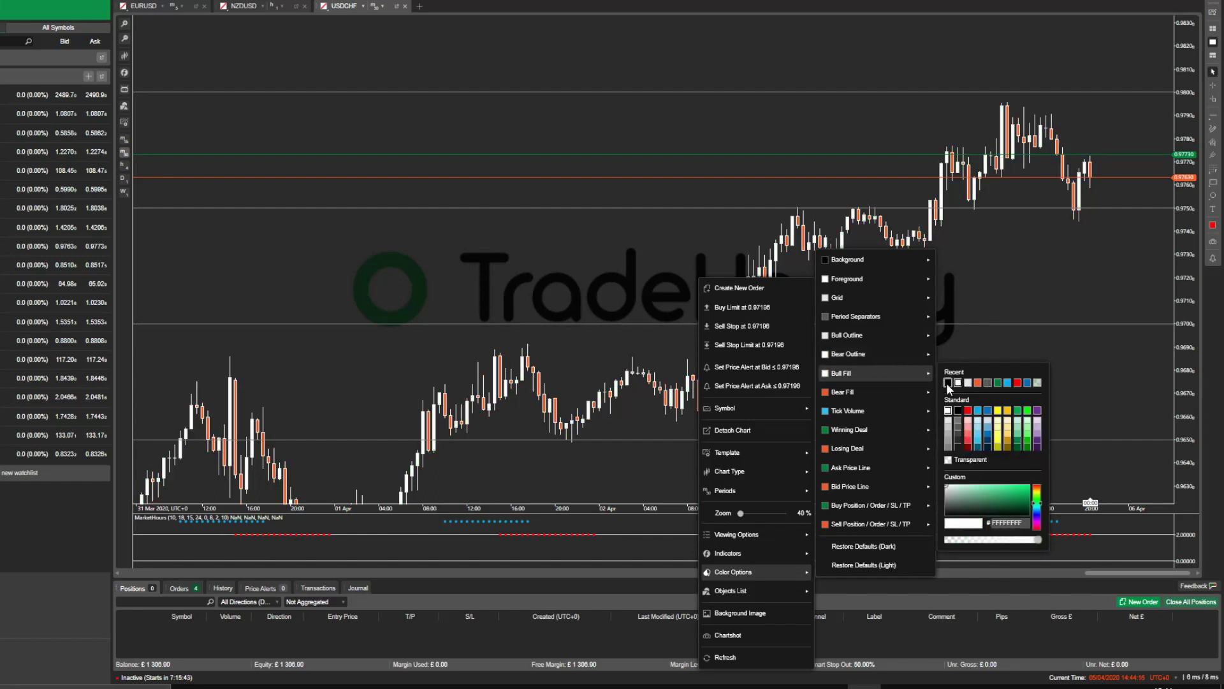
left_click(958, 383)
left_click(950, 384)
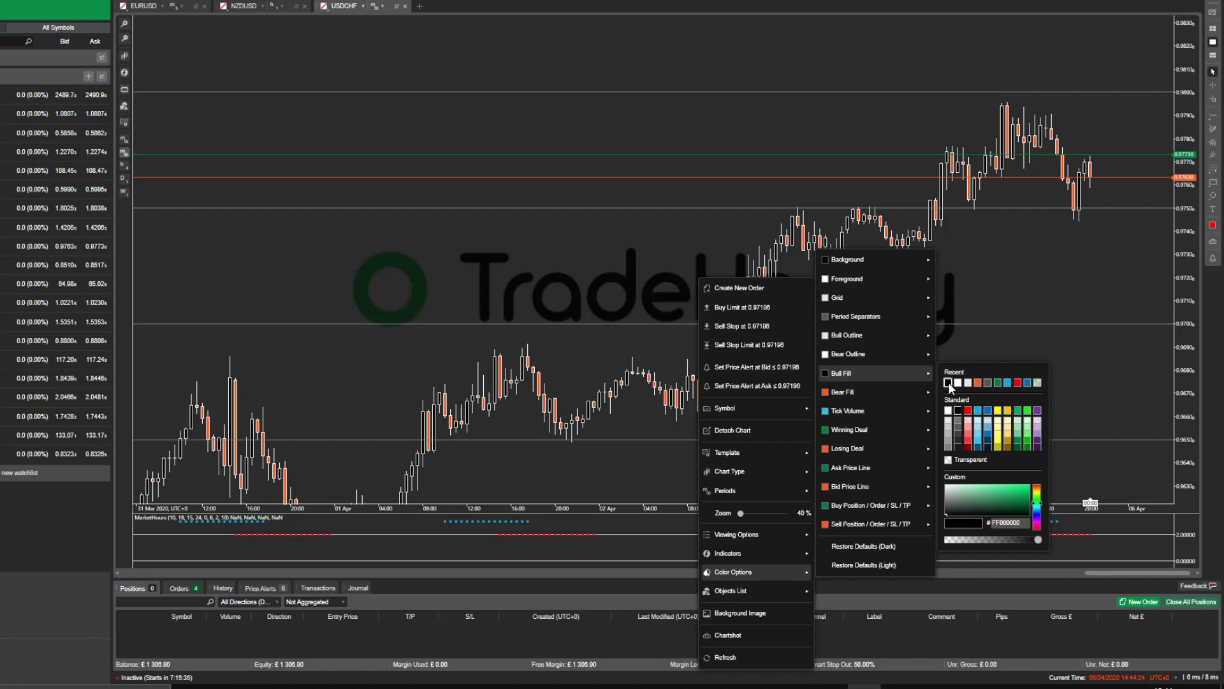
mouse_move(905, 400)
left_click(961, 401)
left_click(986, 282)
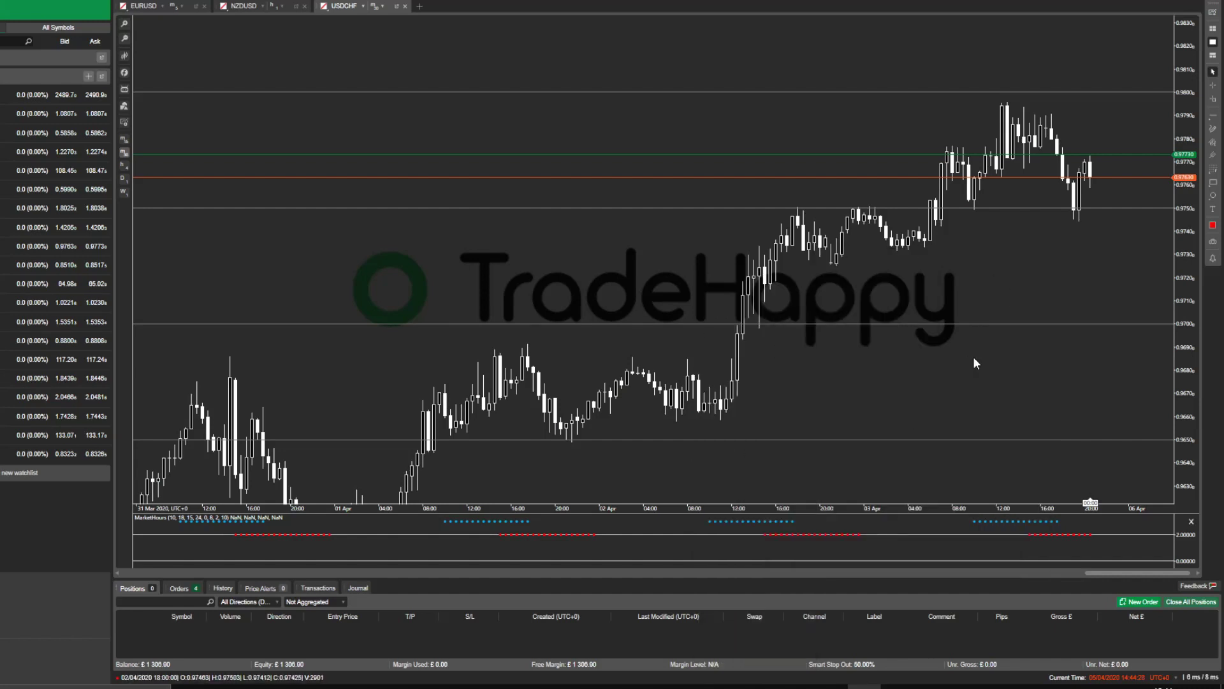
scroll(819, 294, "up", 3)
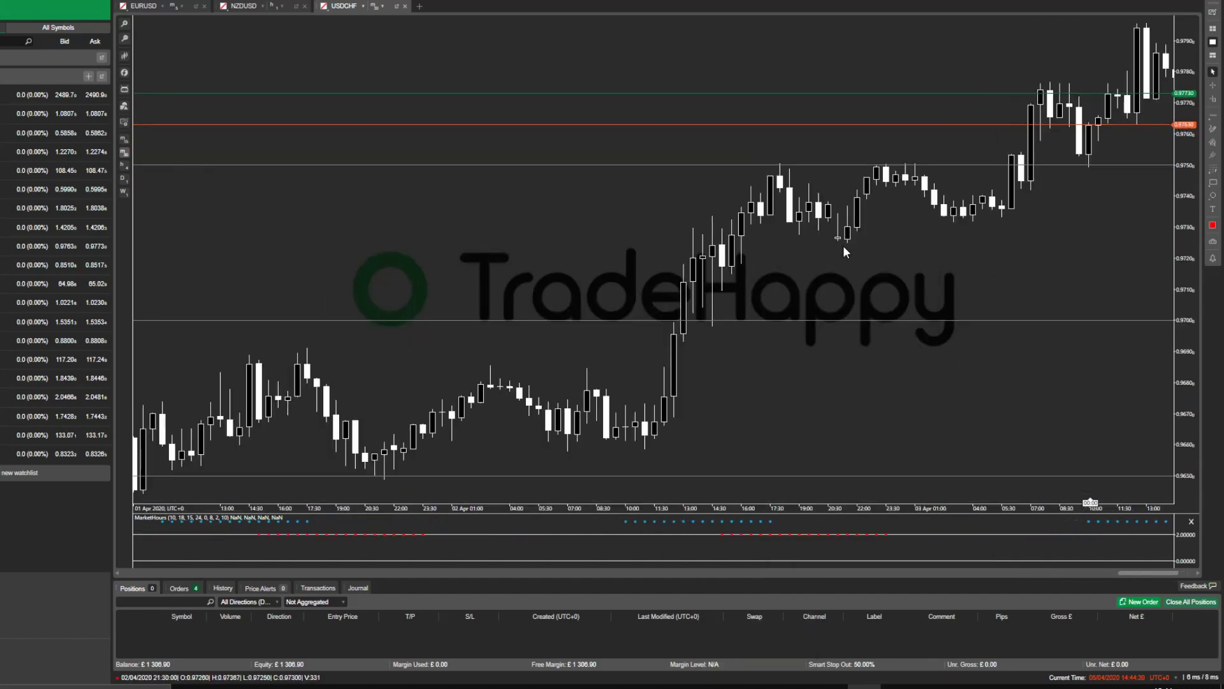
left_click_drag(843, 246, 791, 248)
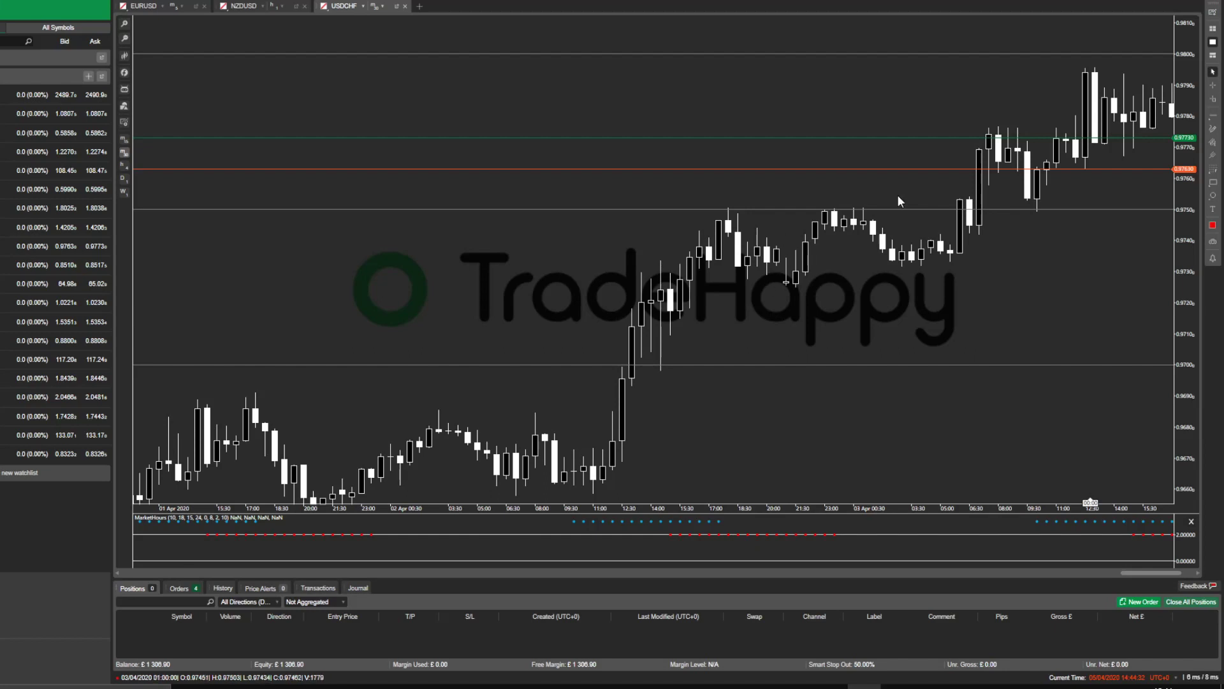
scroll(720, 426, "down", 5)
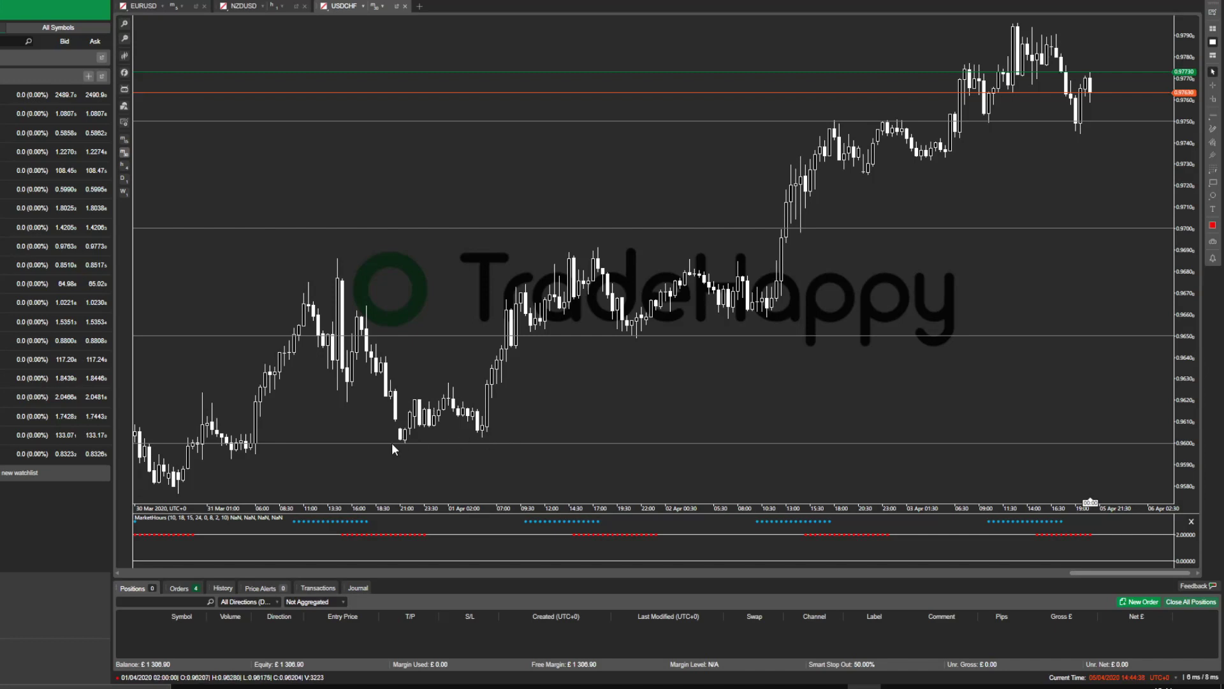
scroll(604, 329, "up", 4)
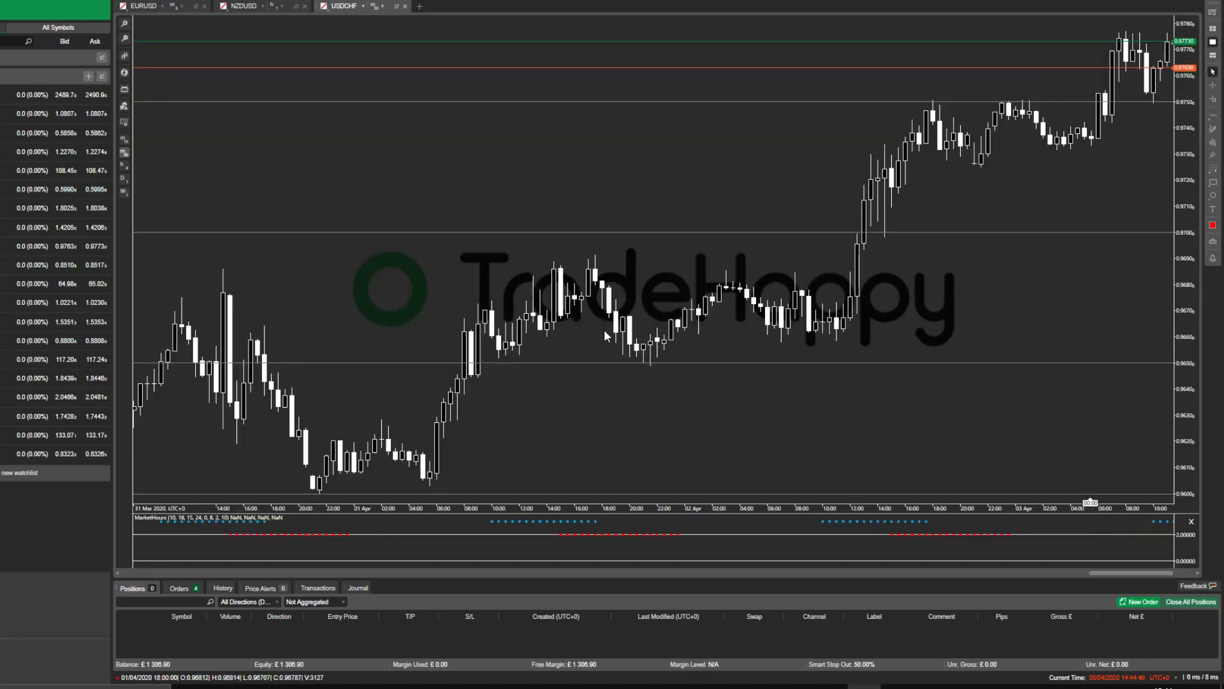
scroll(790, 317, "down", 3)
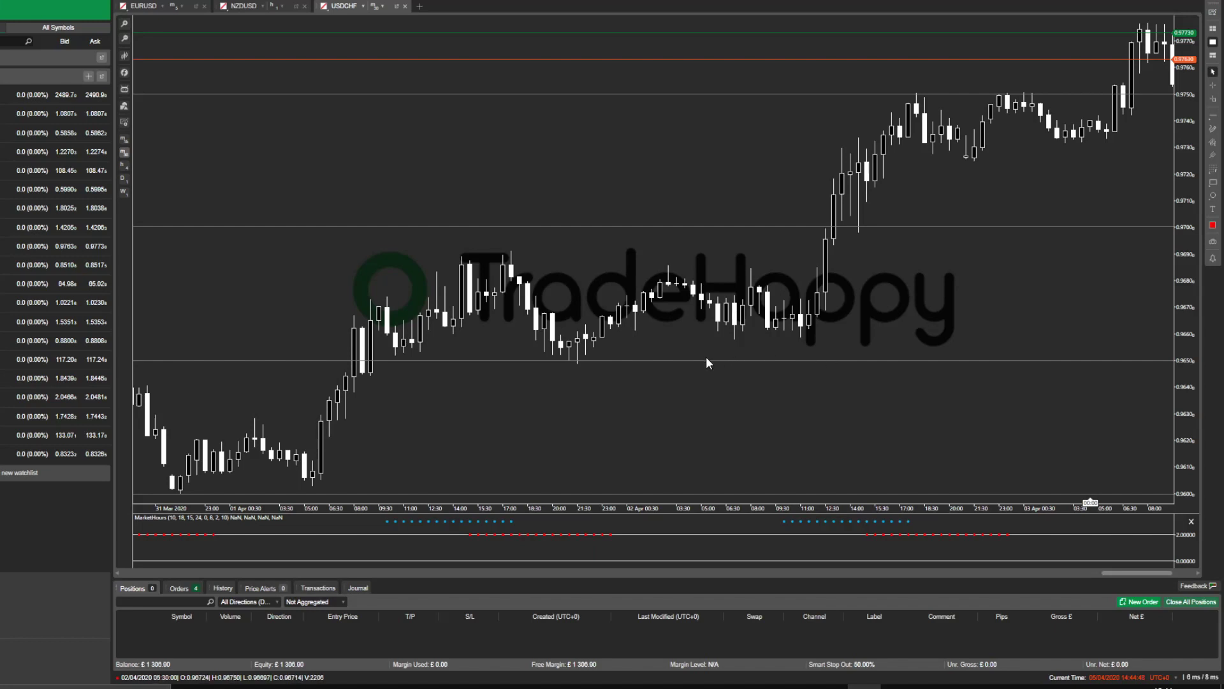
scroll(694, 325, "down", 3)
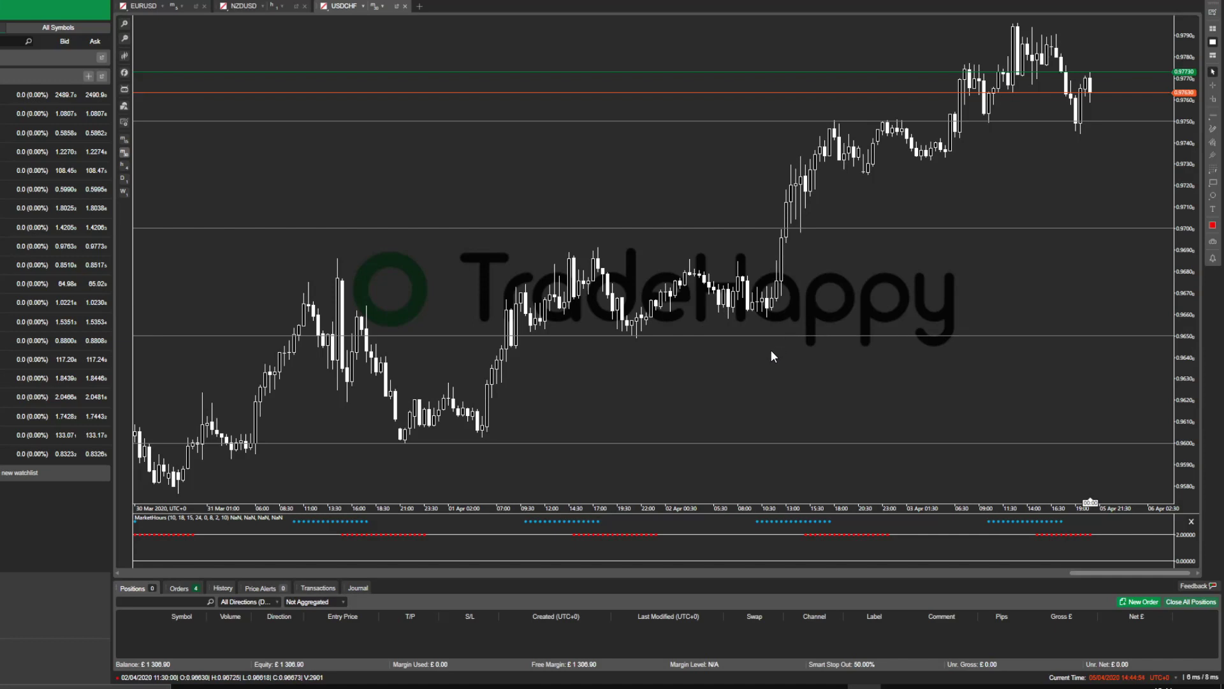
right_click(746, 359)
mouse_move(818, 281)
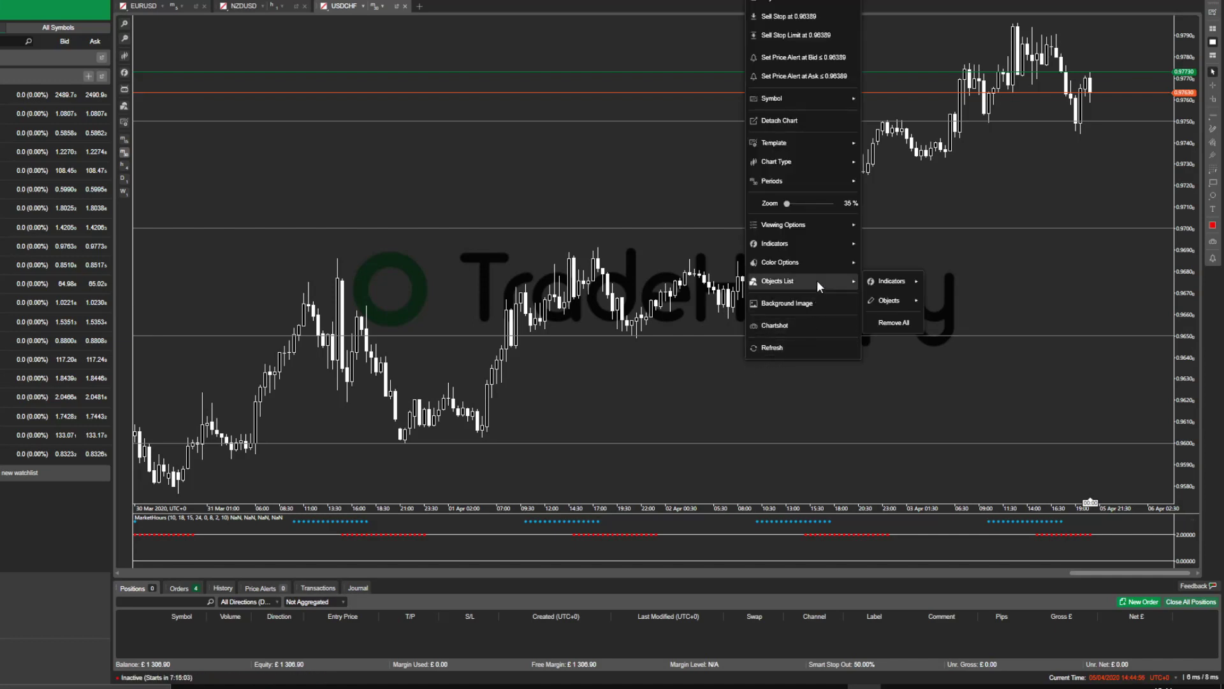
mouse_move(832, 243)
mouse_move(848, 247)
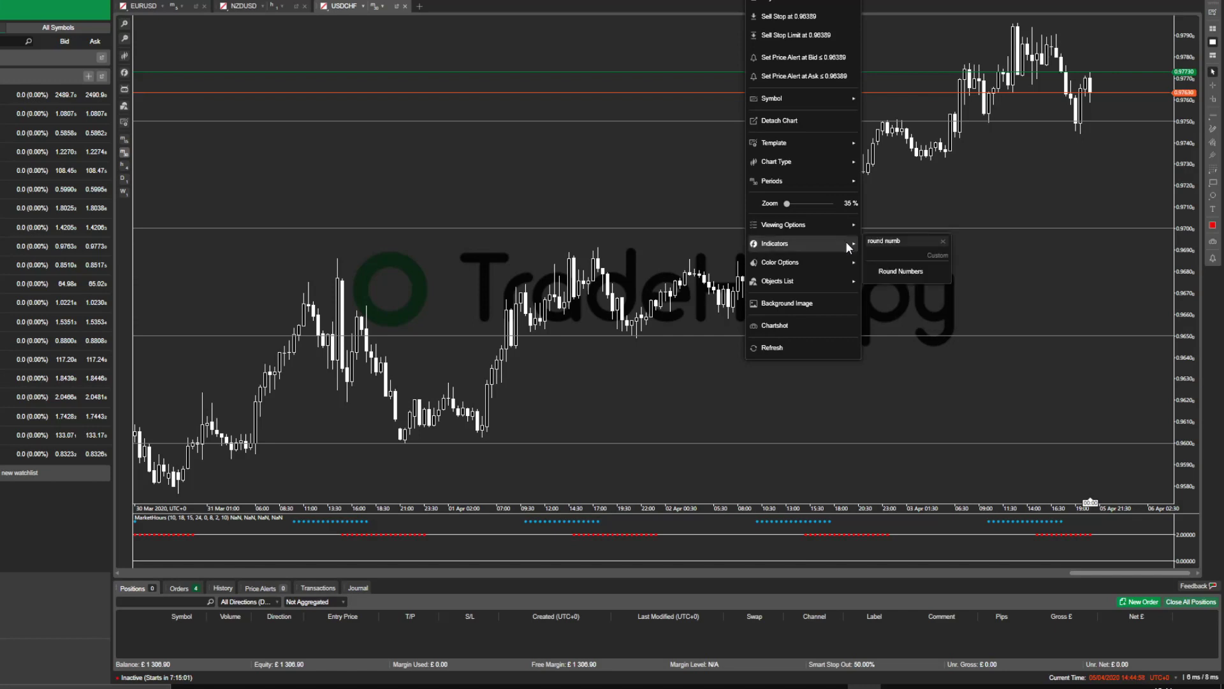
left_click(942, 241)
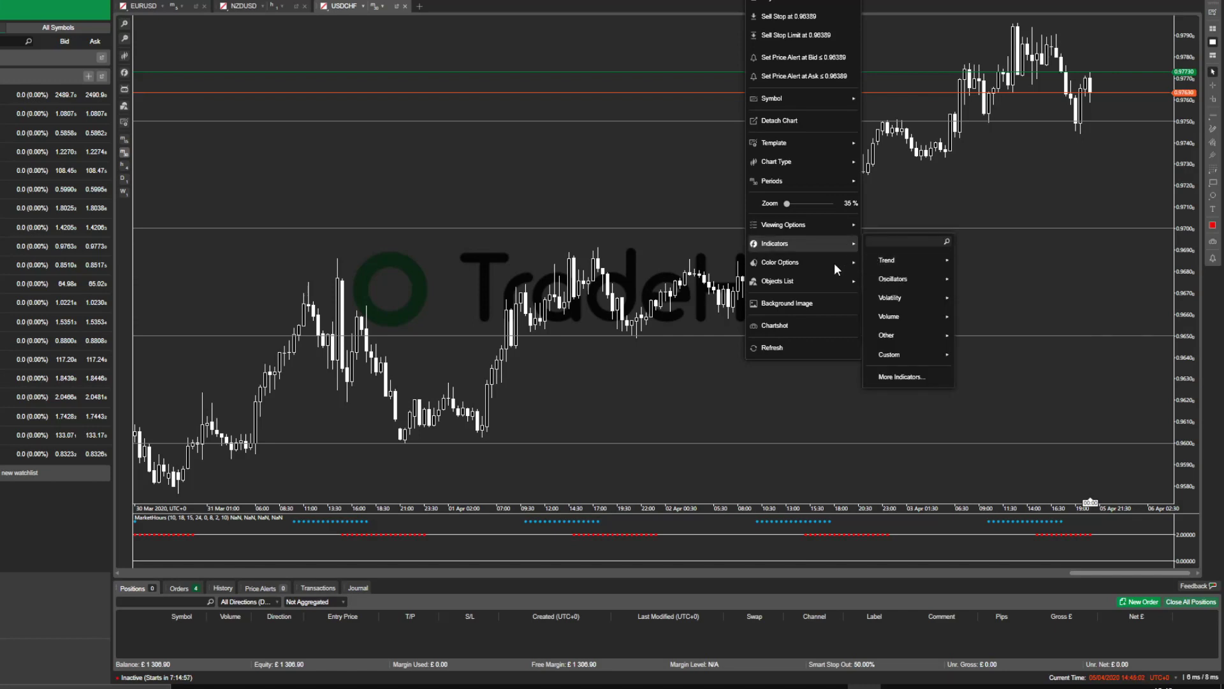
mouse_move(824, 261)
mouse_move(901, 257)
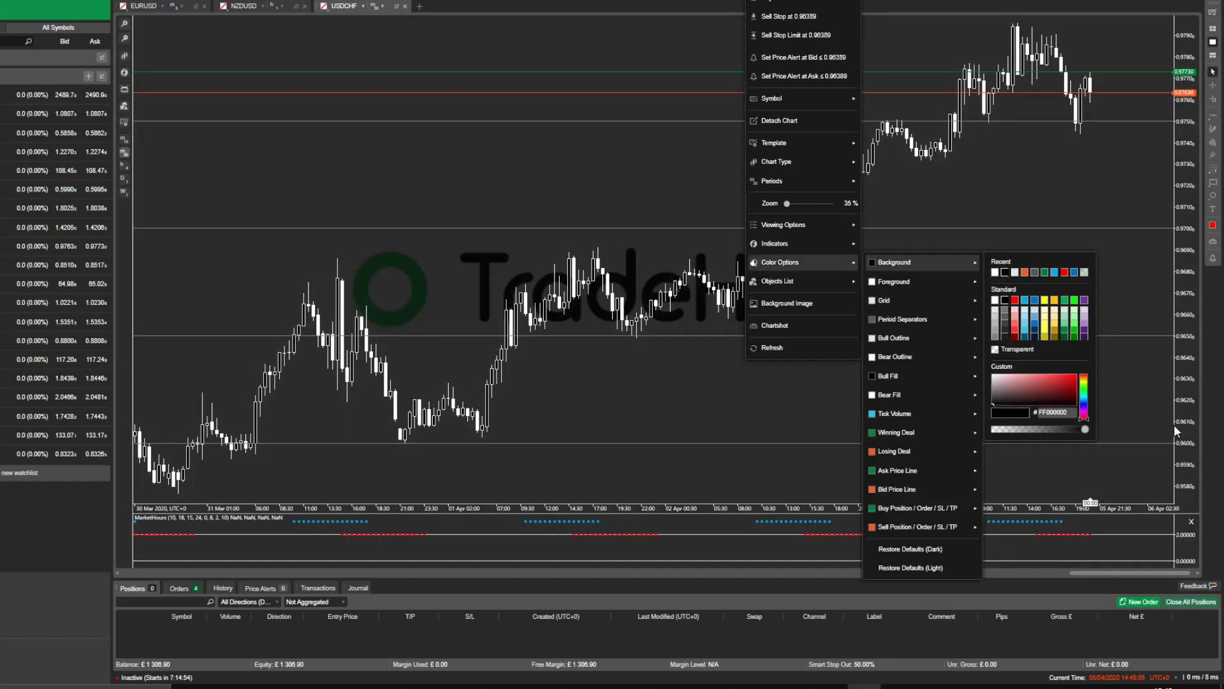
left_click(898, 320)
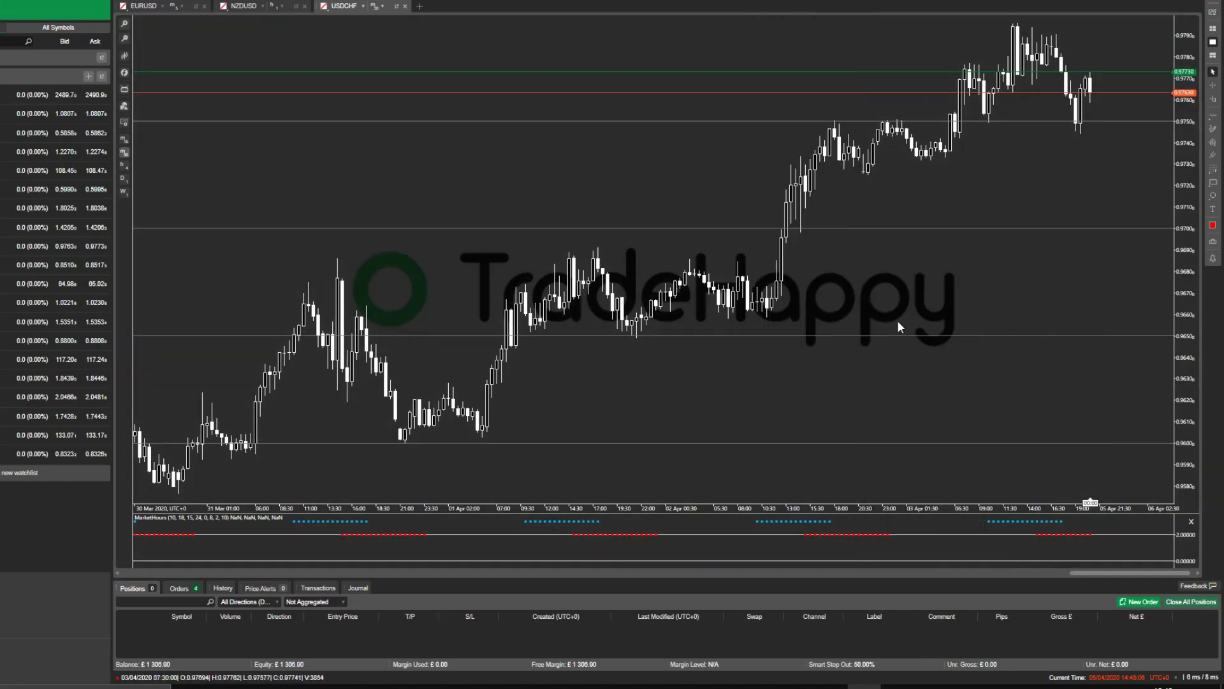
right_click(828, 274)
mouse_move(932, 449)
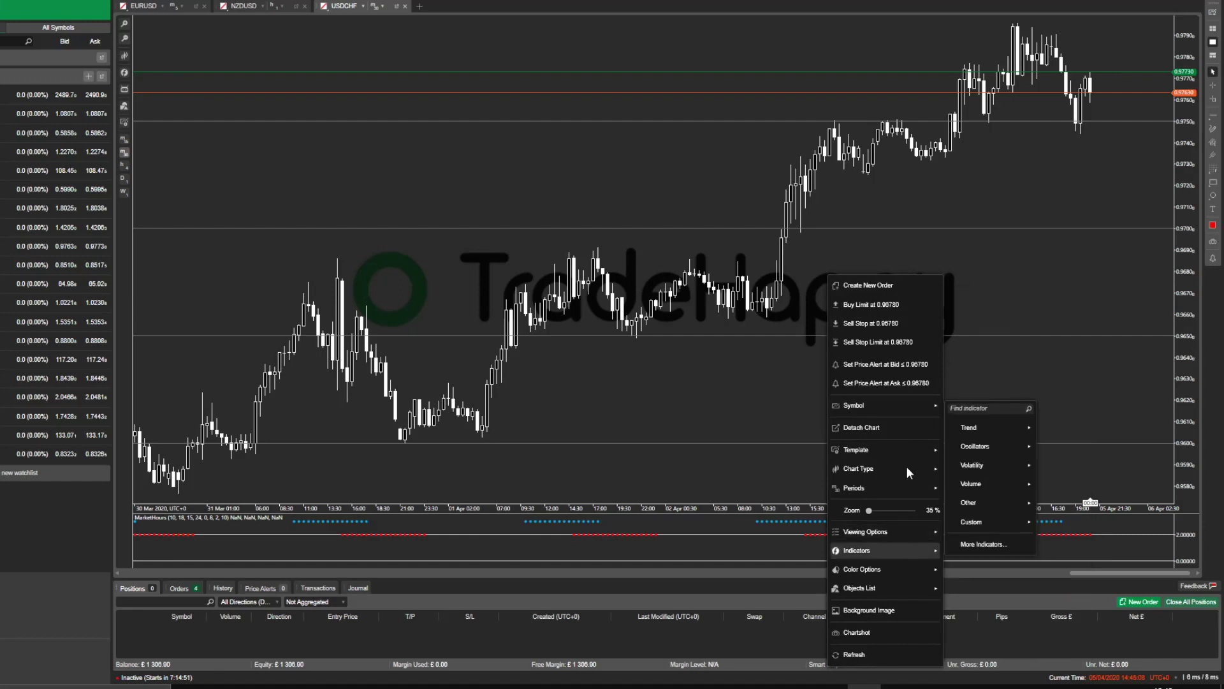
mouse_move(905, 548)
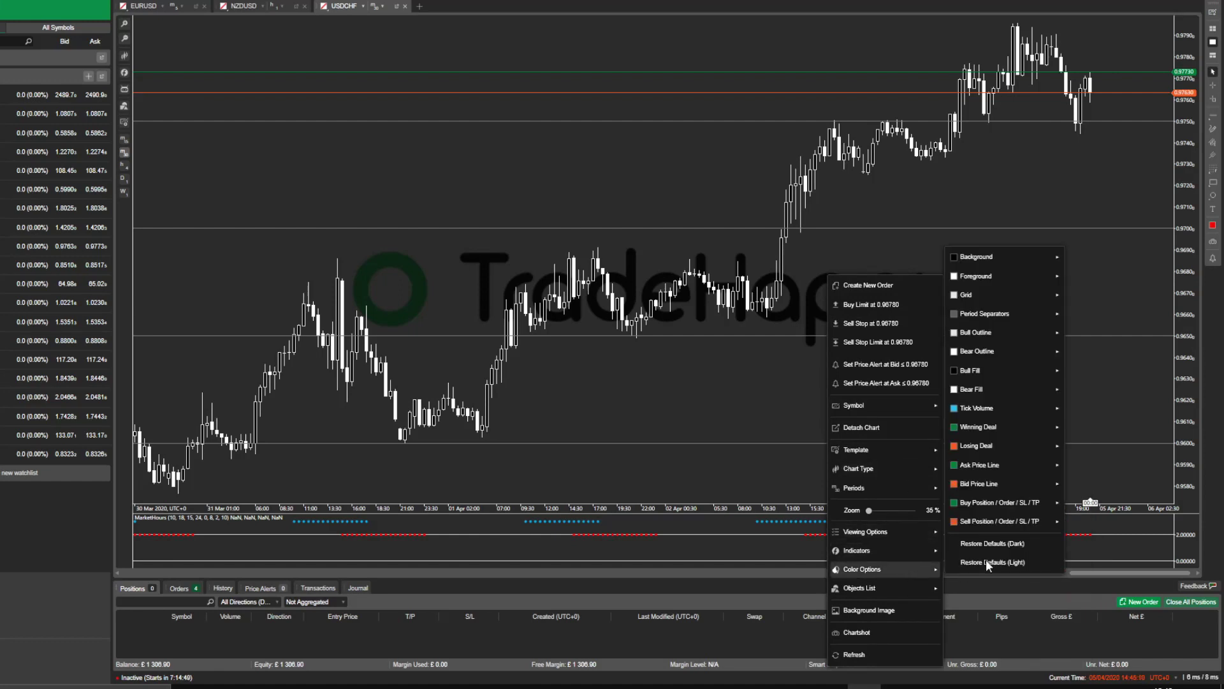
mouse_move(979, 255)
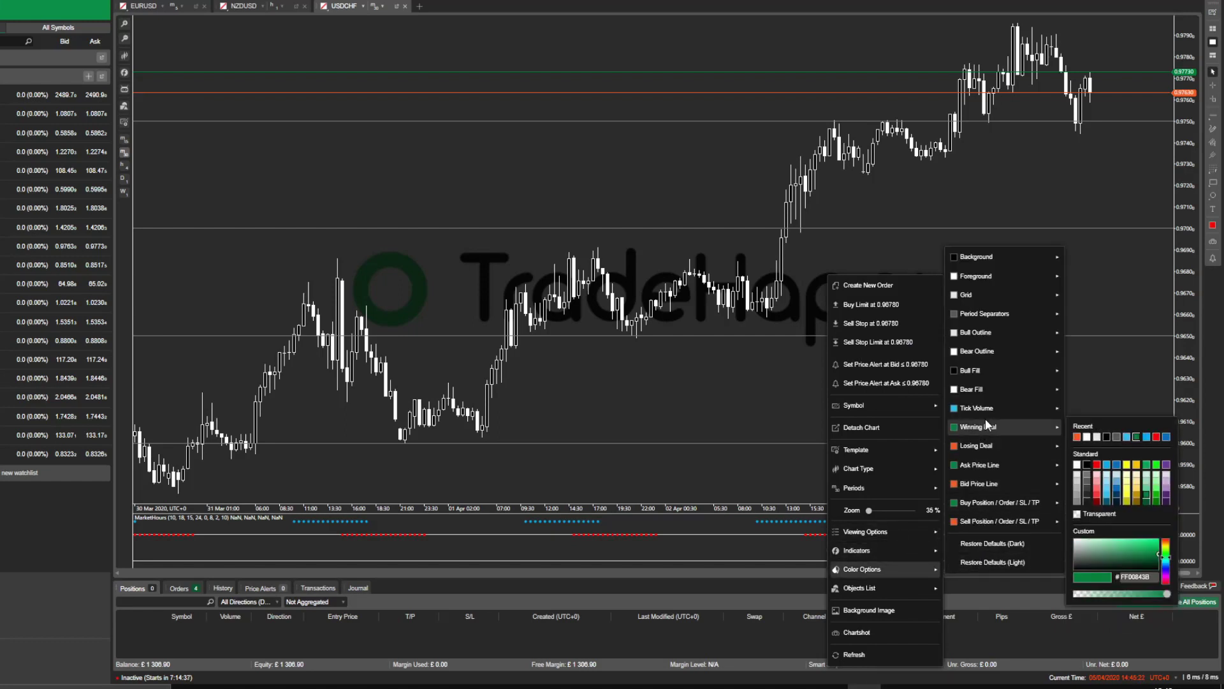
mouse_move(978, 486)
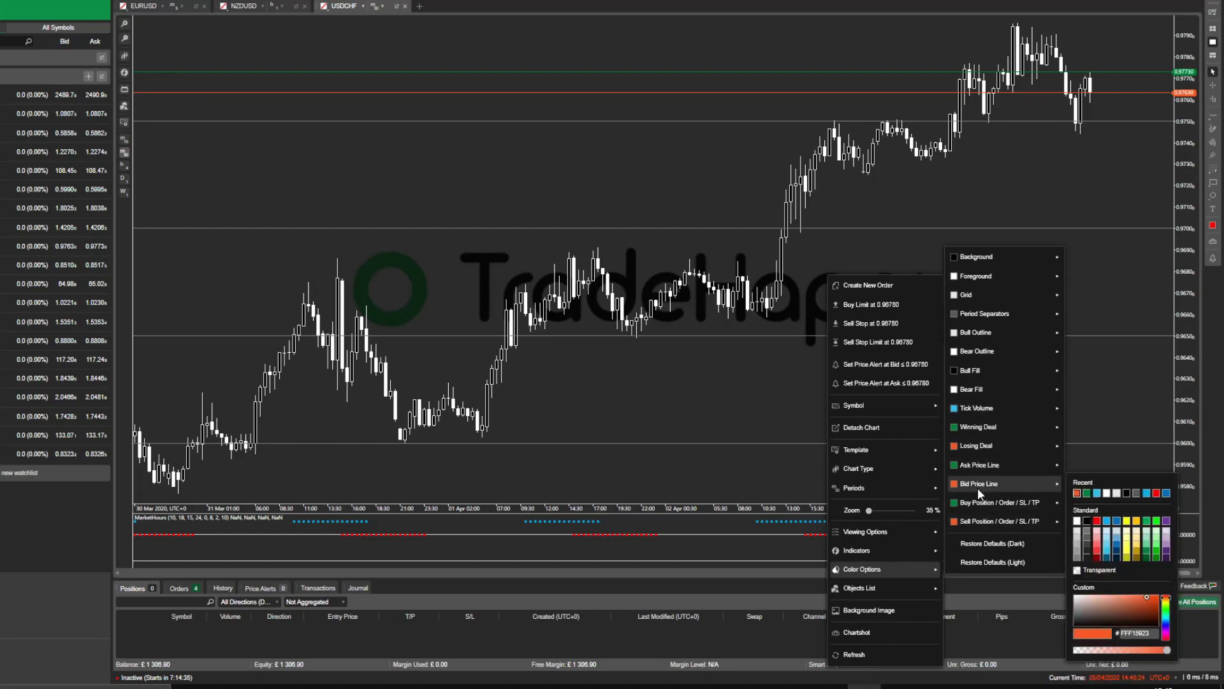
left_click(763, 428)
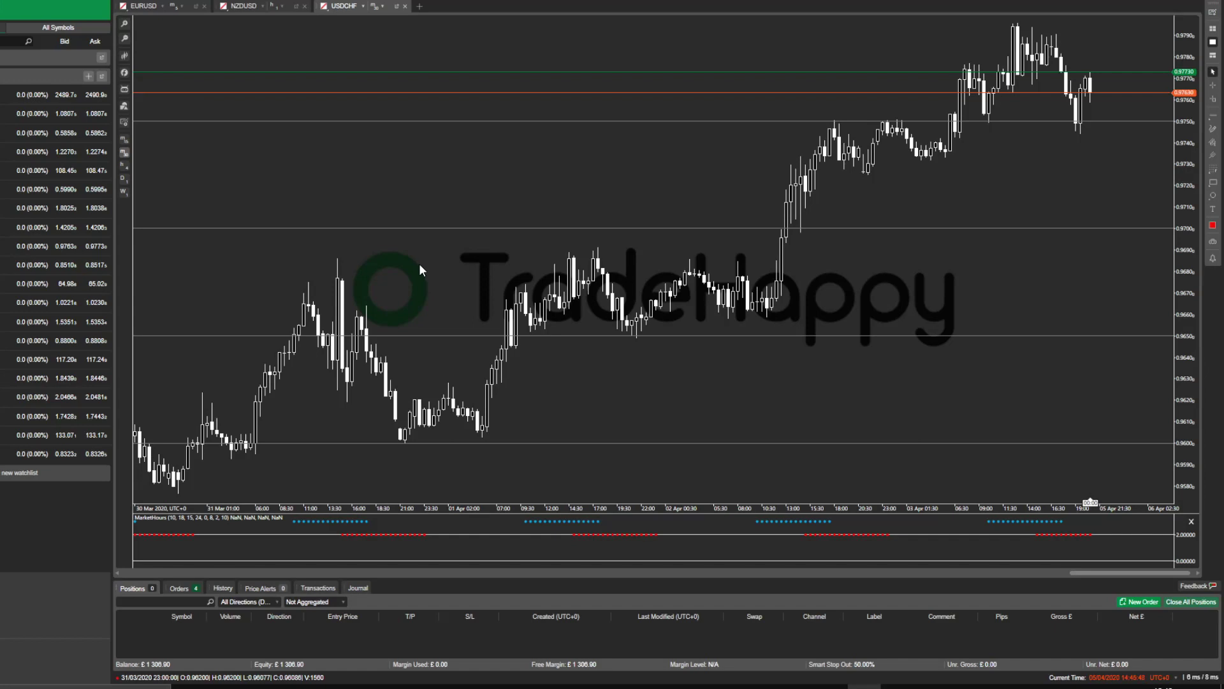
Step: Load the saved TradeHappy template from the chart's Template menu
right_click(354, 167)
mouse_move(432, 345)
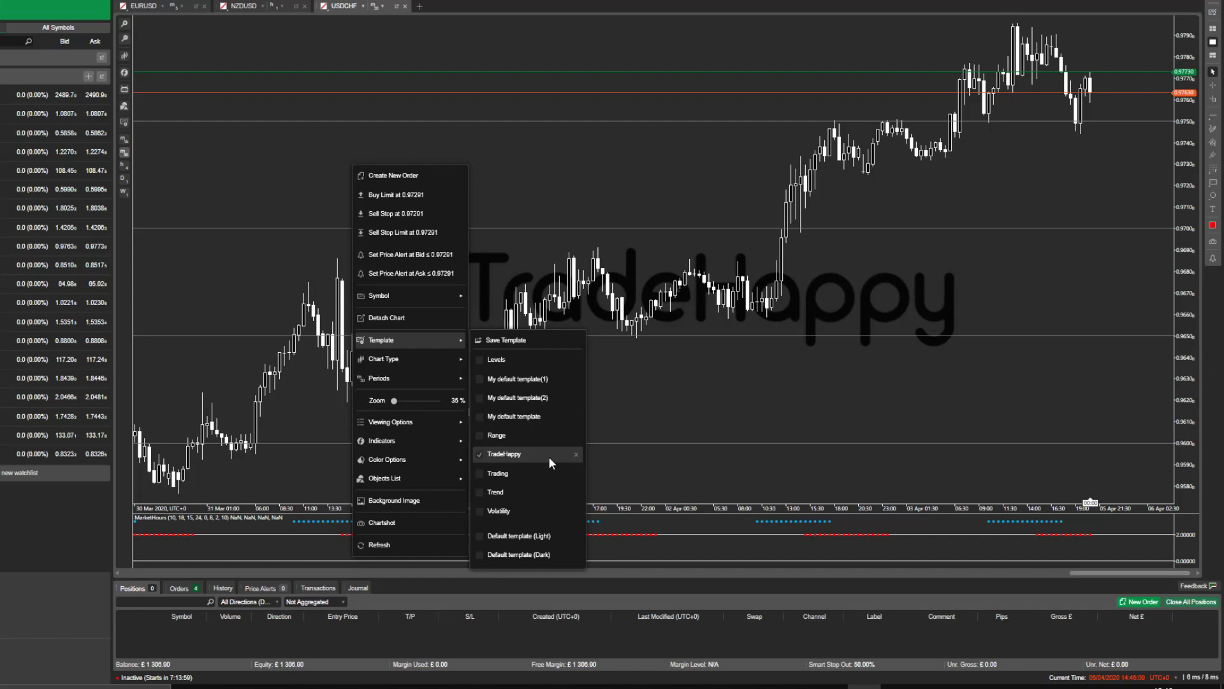
left_click(504, 454)
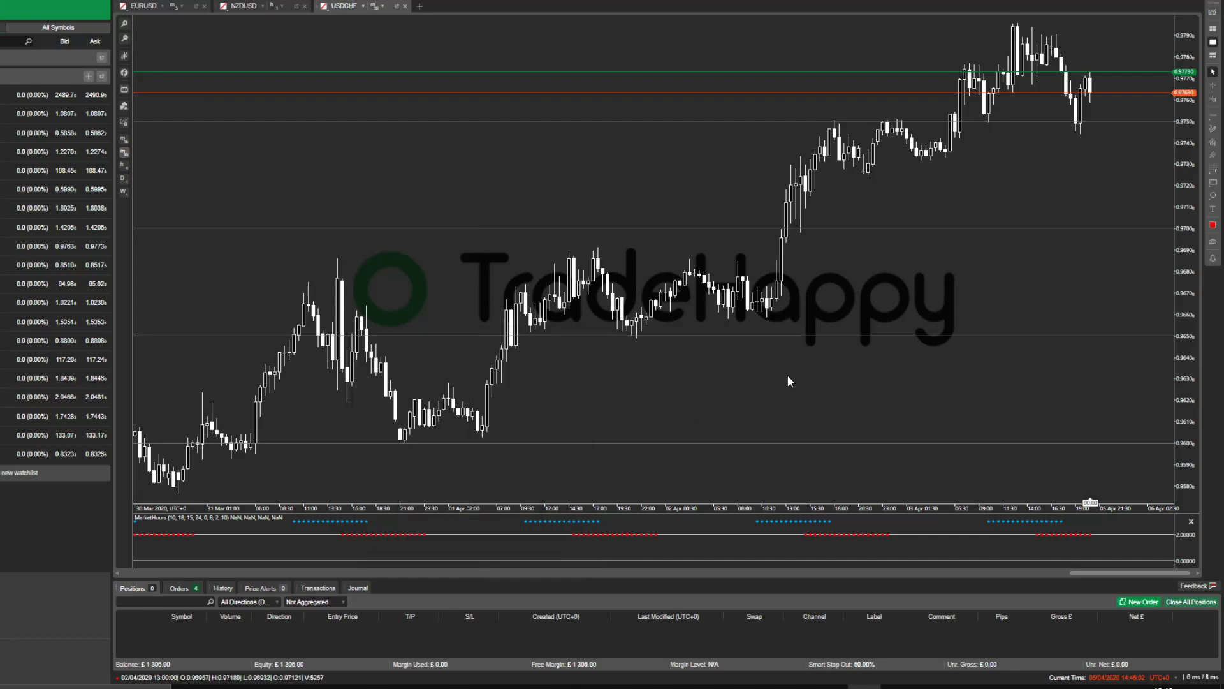